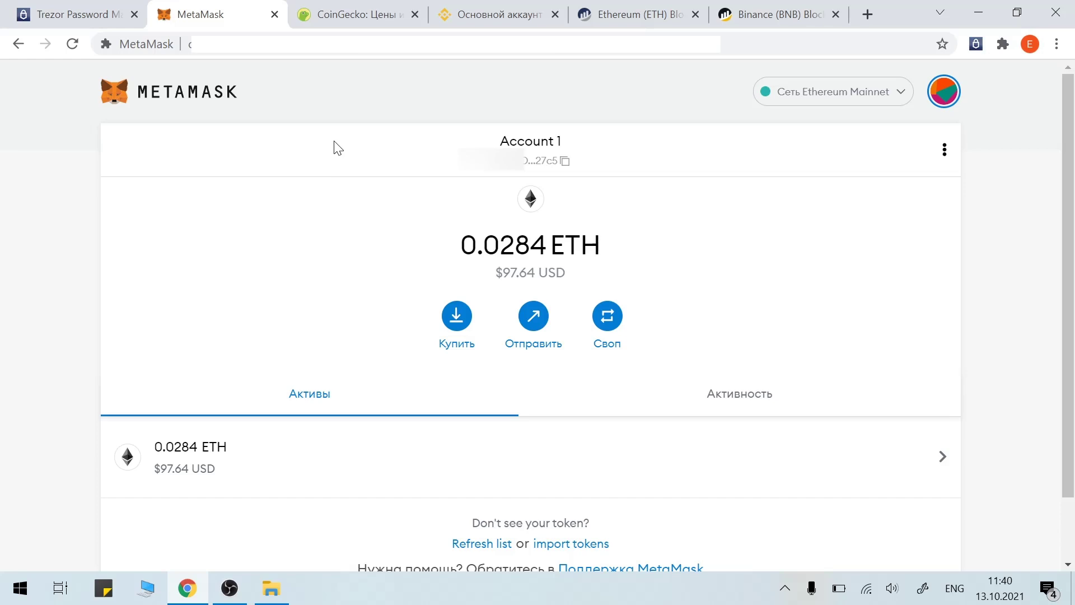
# Step: Switch to the Binance wallet and open the withdrawal form for SHIBA INU (SHIB)
pyautogui.click(510, 21)
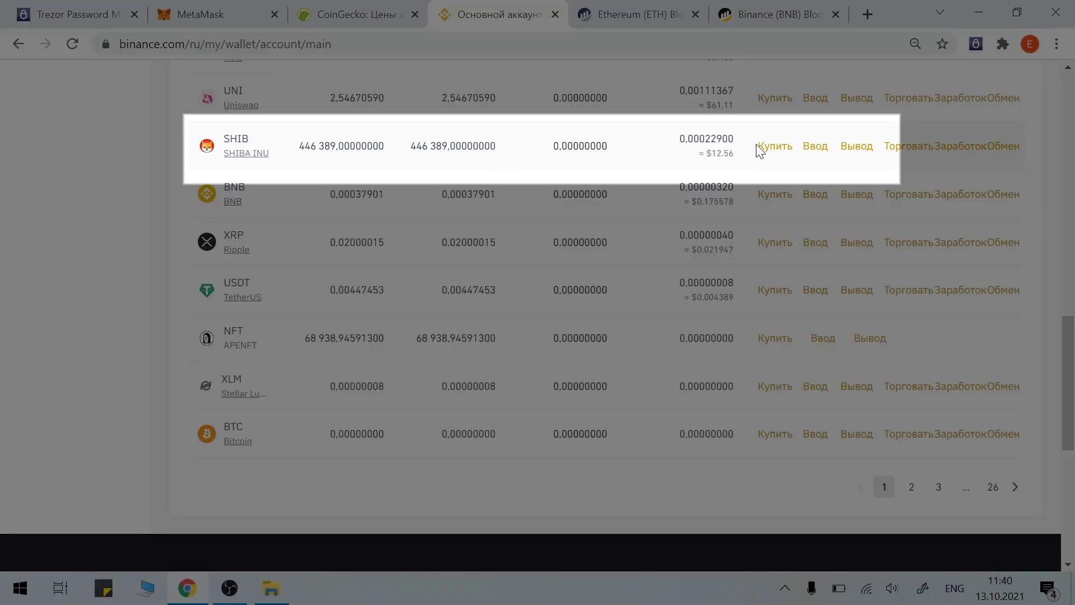
pyautogui.click(863, 148)
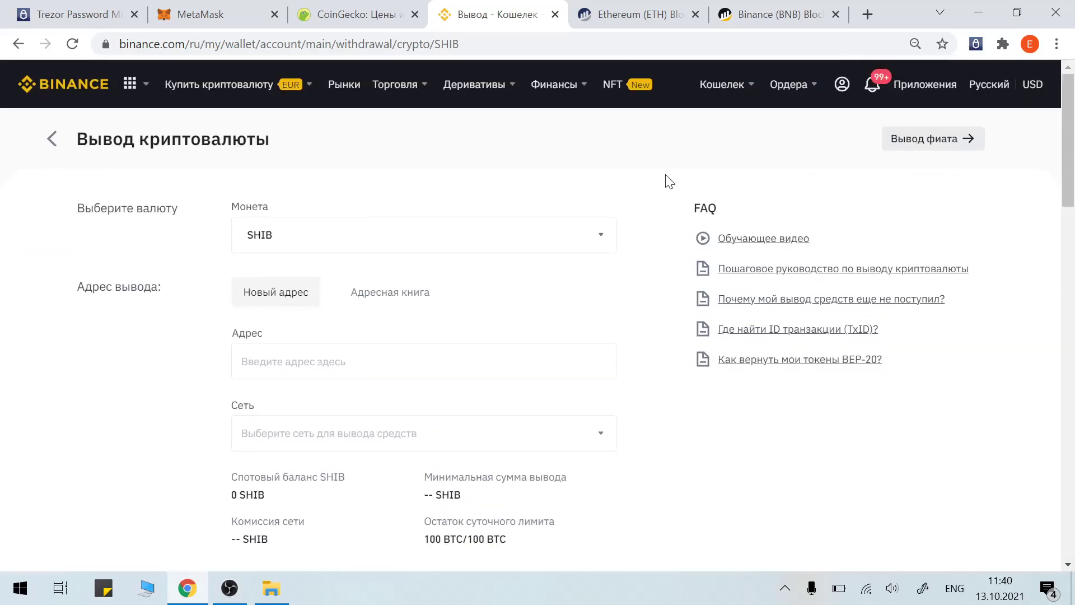
# Step: Copy the Account 1 wallet address from MetaMask into Binance's withdrawal address field and open the choice of withdrawal networks
pyautogui.click(318, 367)
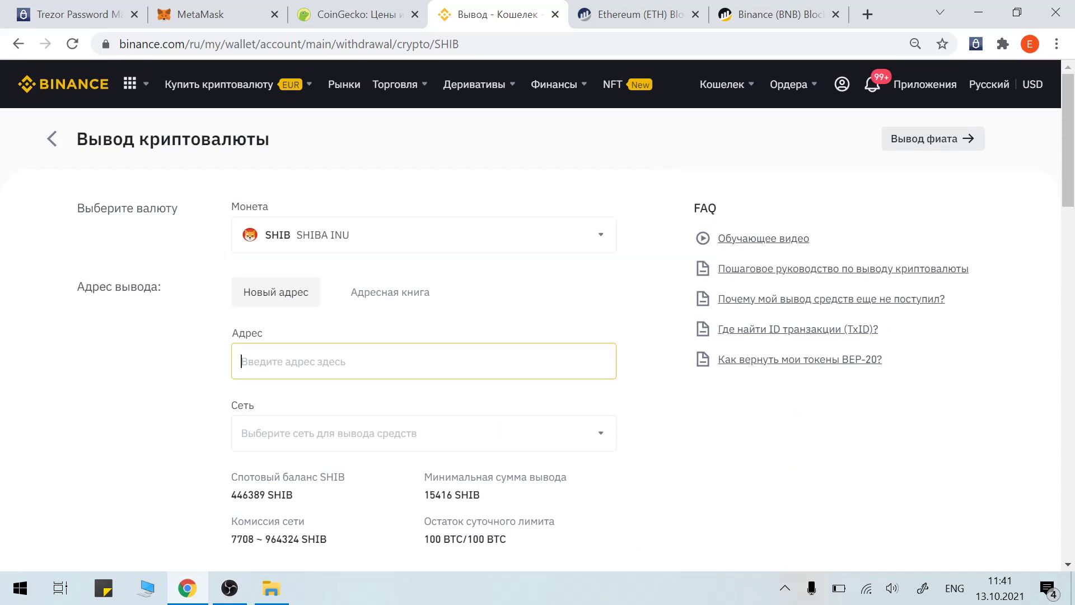
pyautogui.click(208, 13)
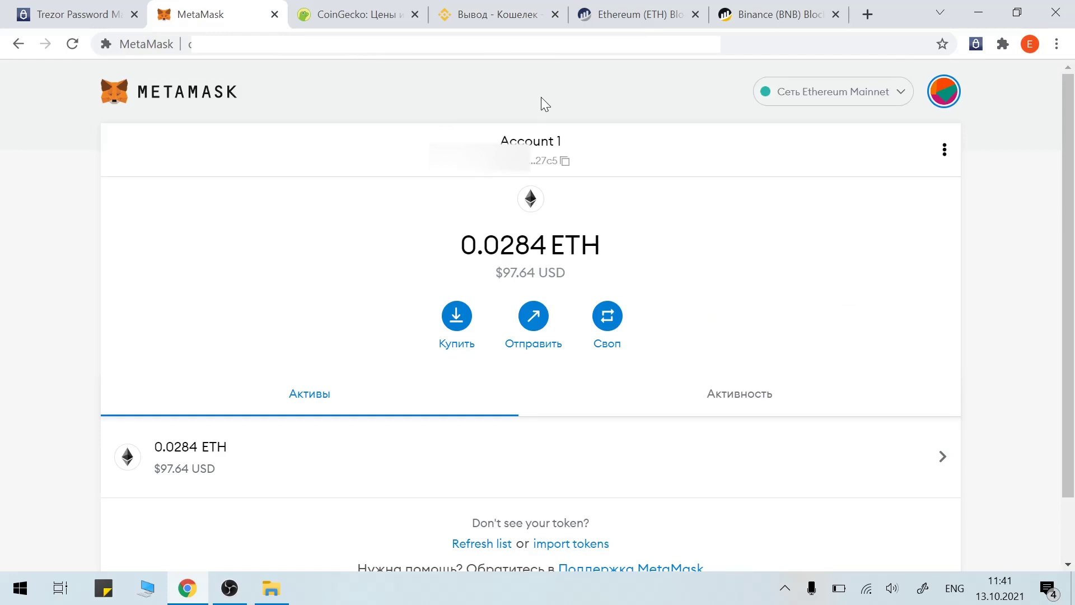
pyautogui.click(566, 161)
pyautogui.click(483, 12)
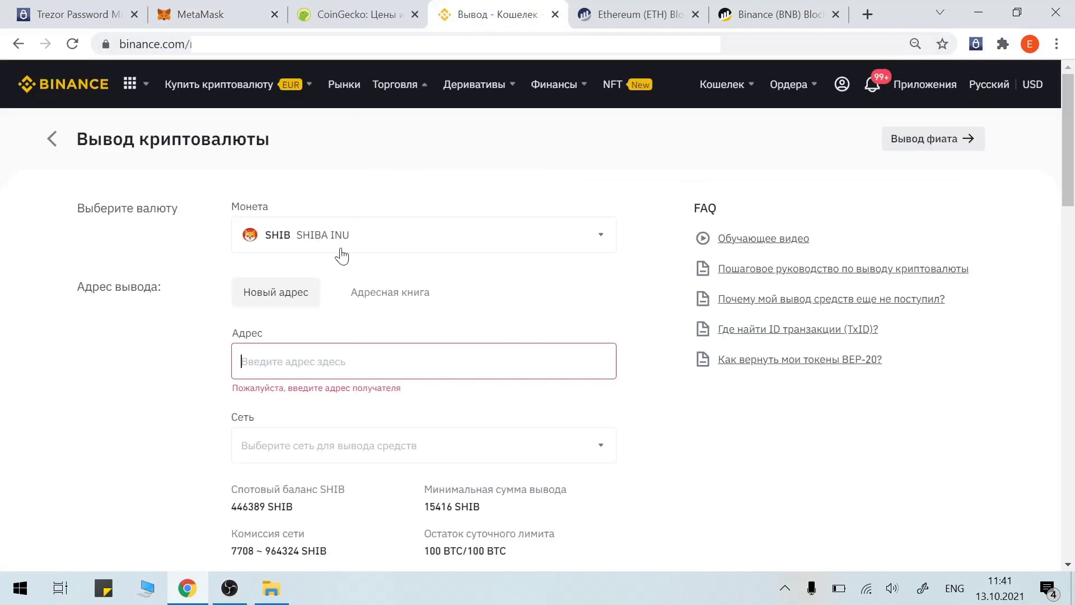
pyautogui.hotkey('ctrl', 'v')
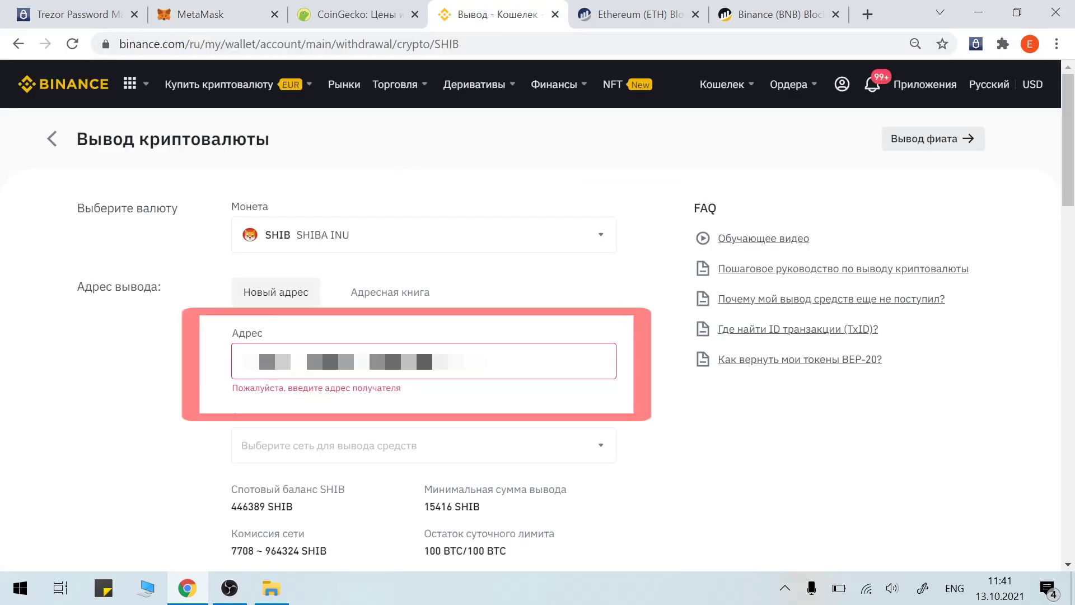
pyautogui.click(608, 440)
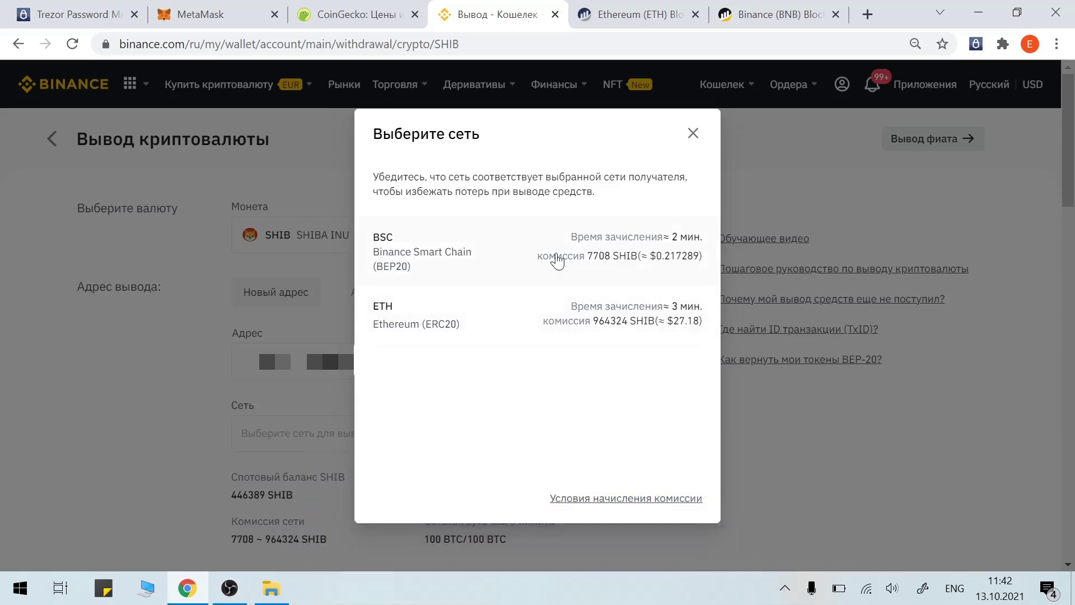
# Step: Switch to CoinGecko, search for Shiba Inu, and open its coin page at the token information
pyautogui.click(325, 17)
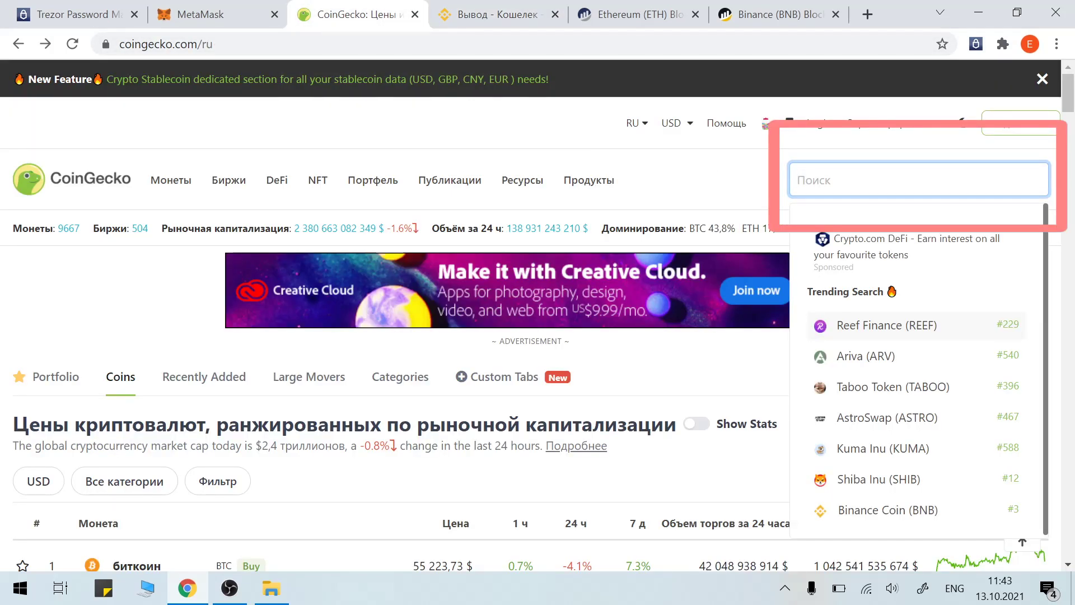
pyautogui.write('shiba inu')
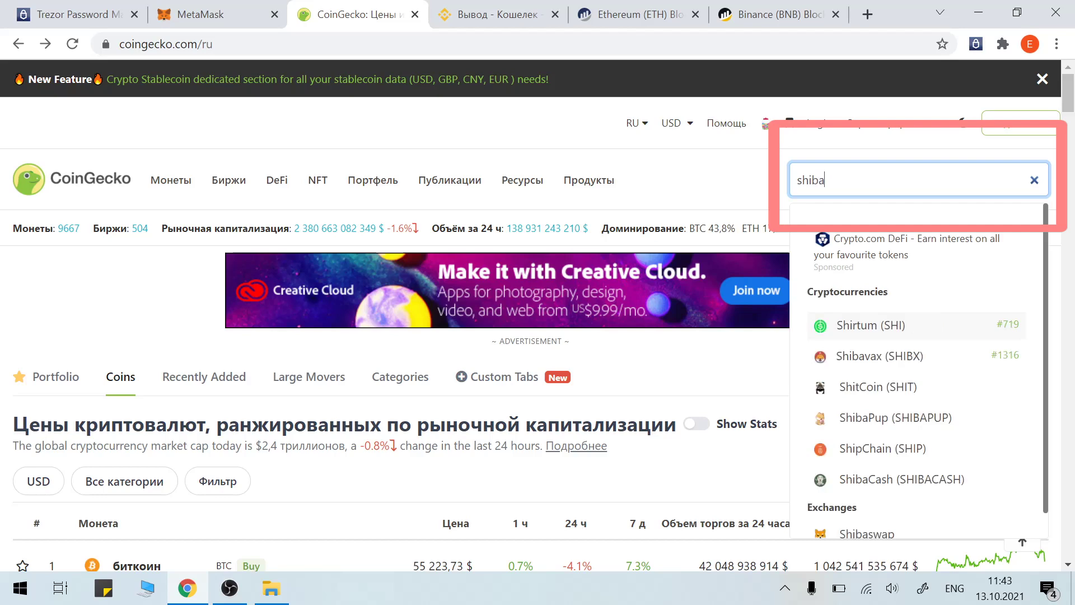
pyautogui.click(873, 329)
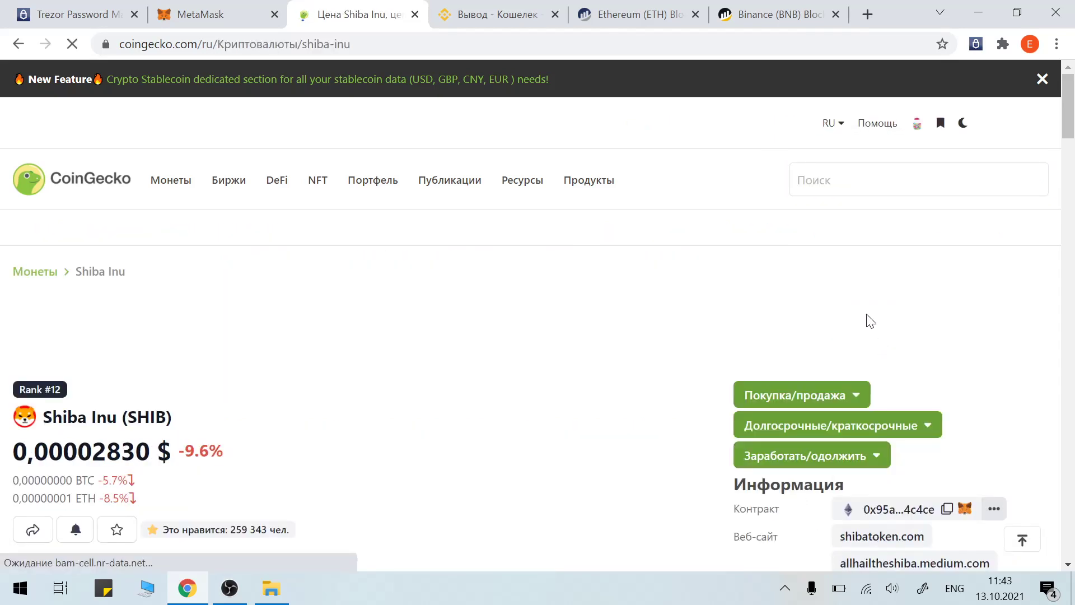
pyautogui.scroll(-2, 833, 314)
pyautogui.scroll(-3, 771, 286)
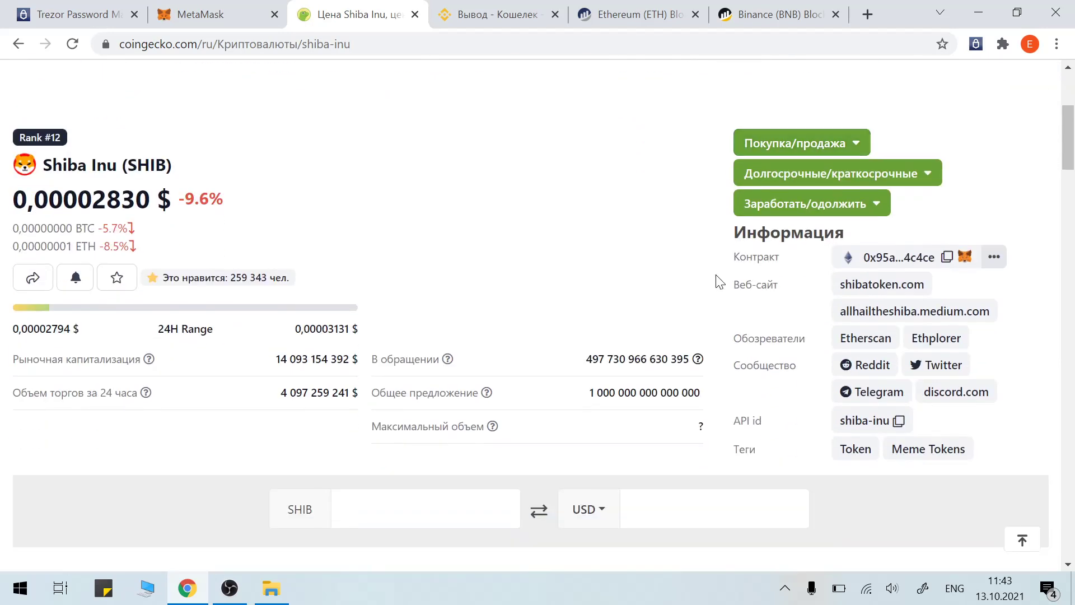
# Step: Open the token's Etherscan page and compare its token standard with the MetaMask network and Binance's withdrawal networks
pyautogui.doubleClick(865, 232)
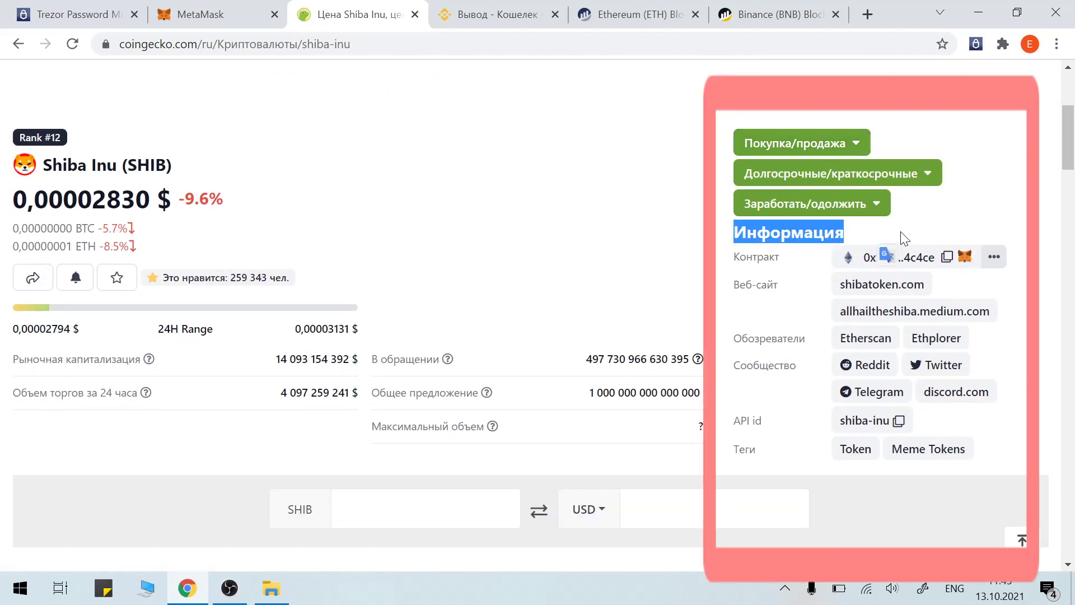
pyautogui.click(878, 249)
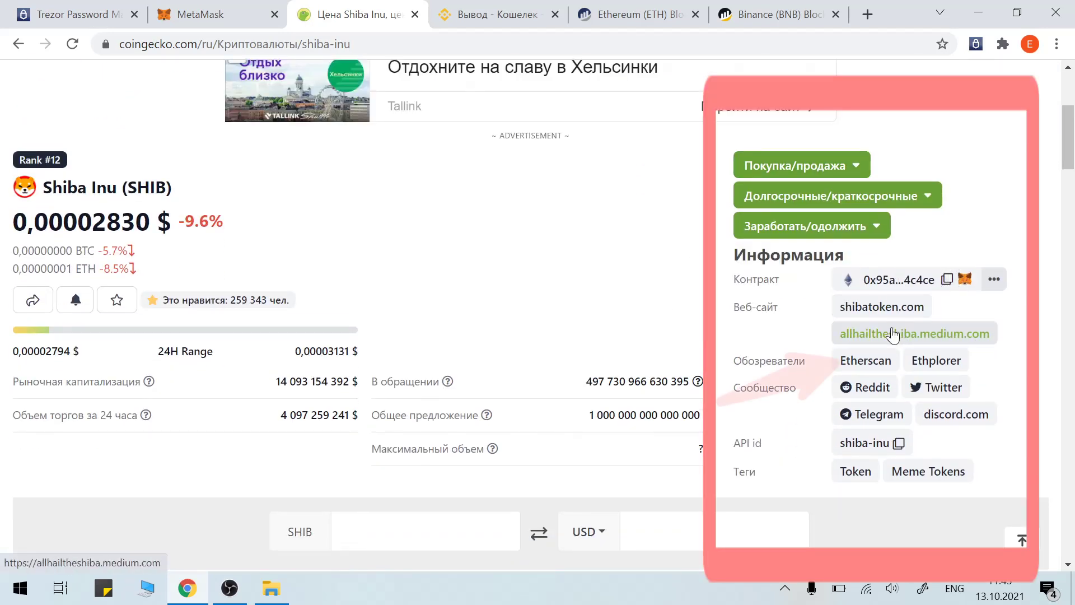
pyautogui.click(868, 370)
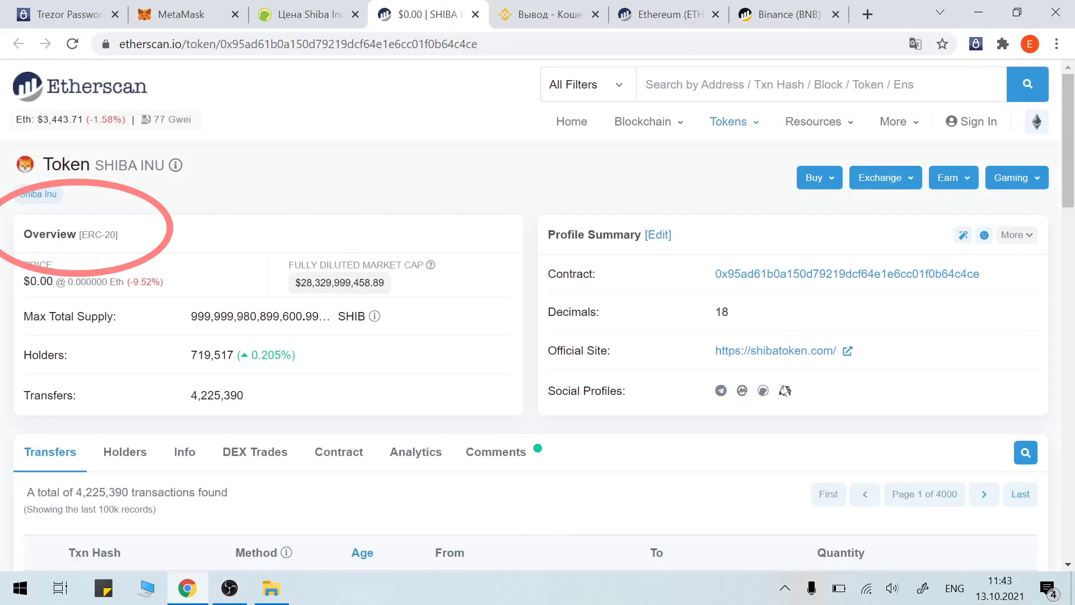
pyautogui.moveTo(80, 235); pyautogui.dragTo(117, 235)
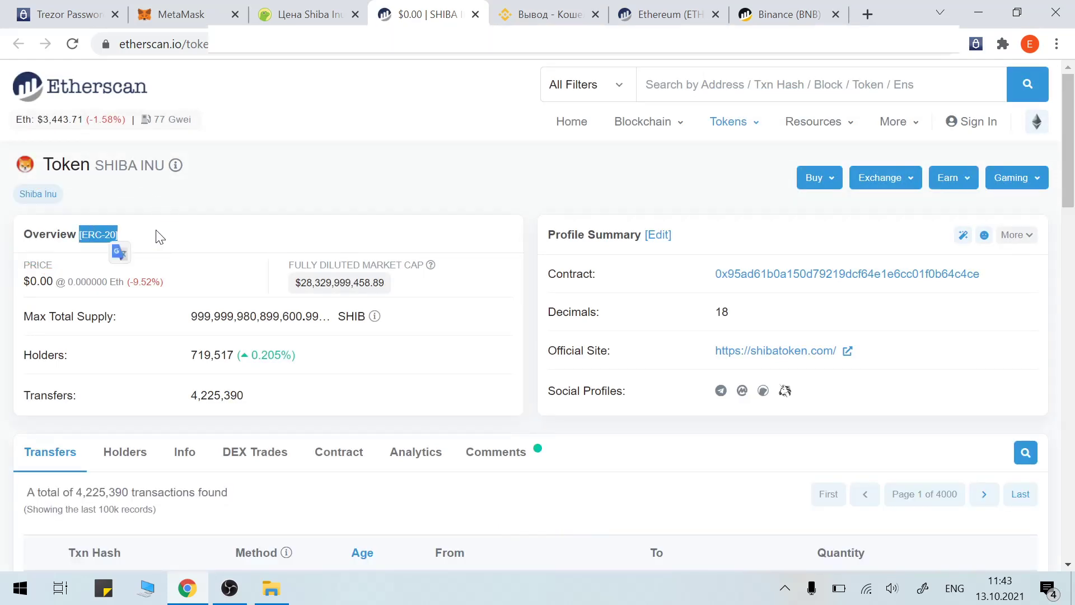
pyautogui.click(196, 17)
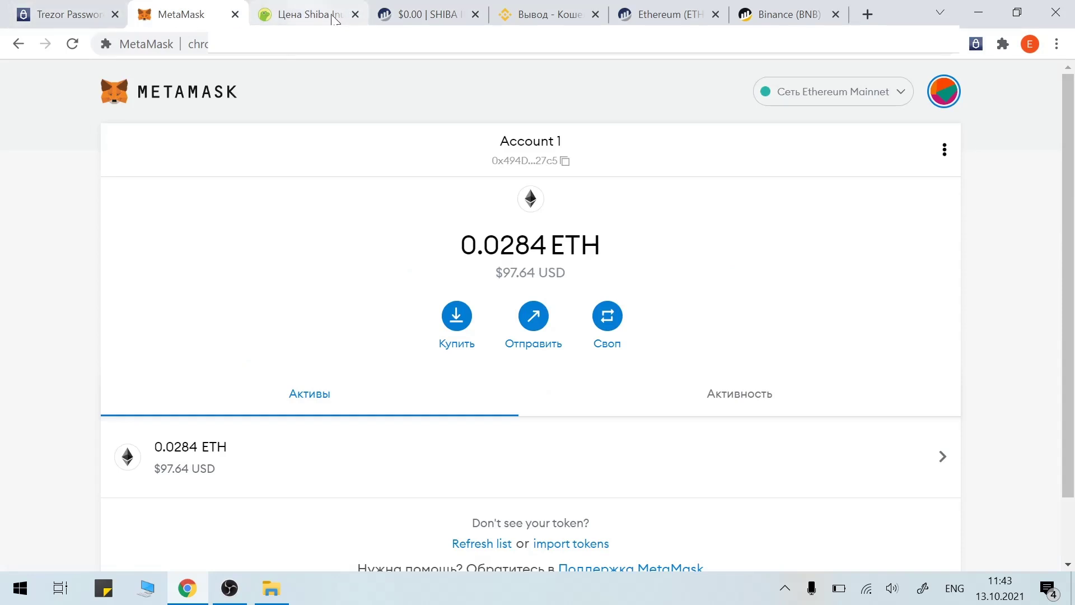
pyautogui.click(539, 17)
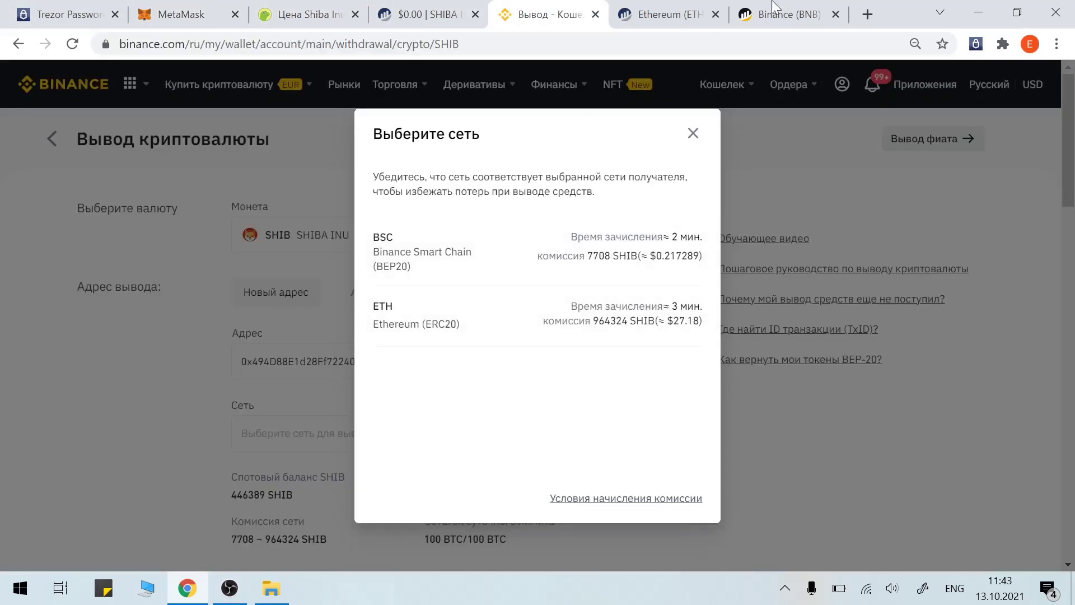
# Step: Switch to BscScan, search for "shiba inu", and copy the contract address of the Binance-Peg SHIBA INU Token
pyautogui.click(788, 17)
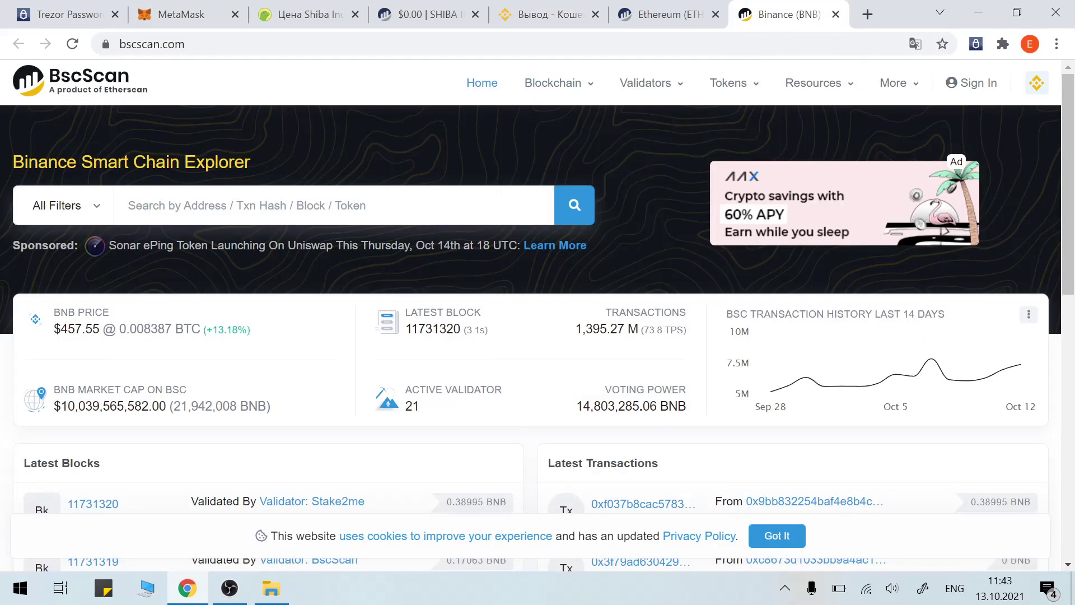
pyautogui.write('shiba inu')
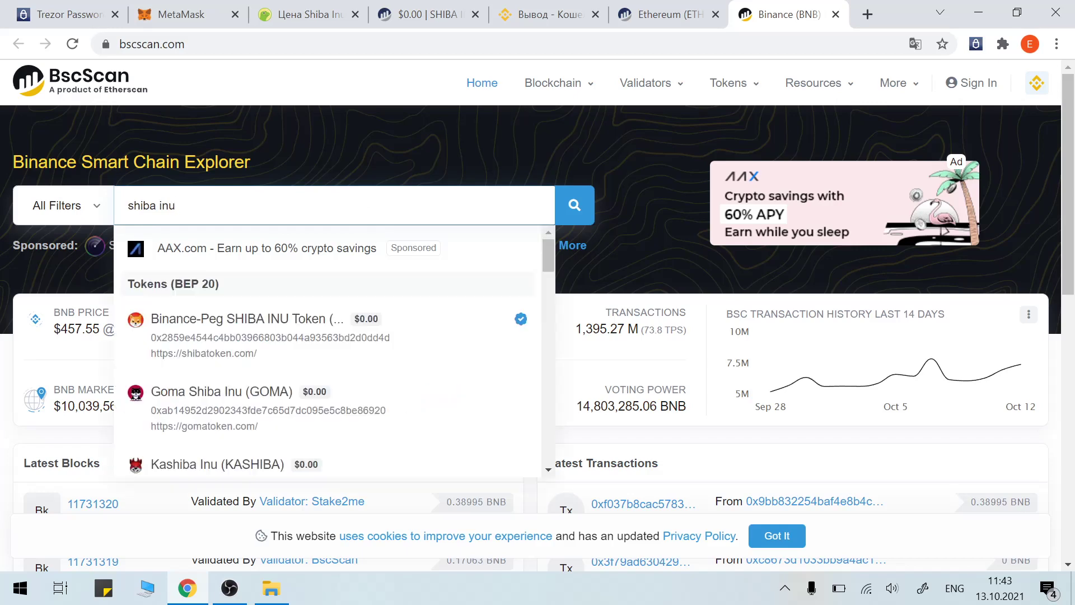
pyautogui.click(196, 334)
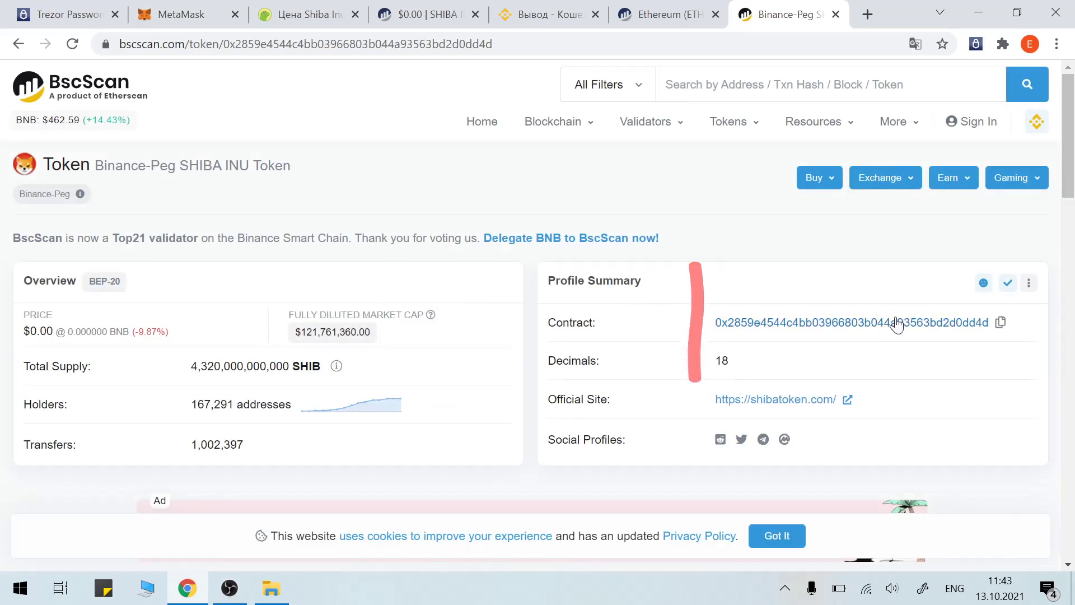
pyautogui.click(1001, 325)
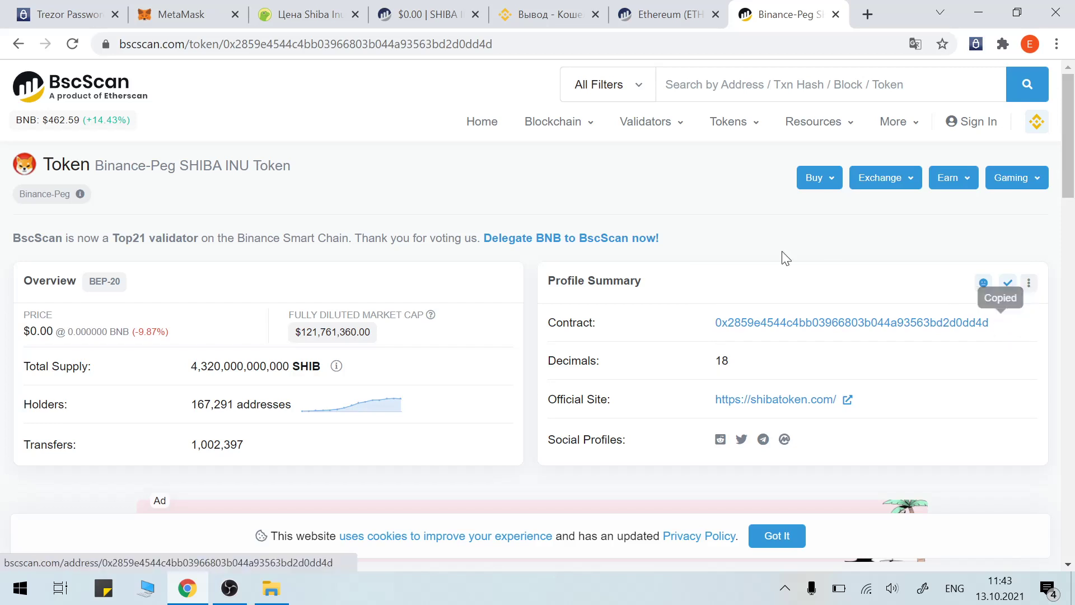
# Step: Switch to MetaMask and change its network to Binance Smart Chain Mainnet
pyautogui.click(186, 16)
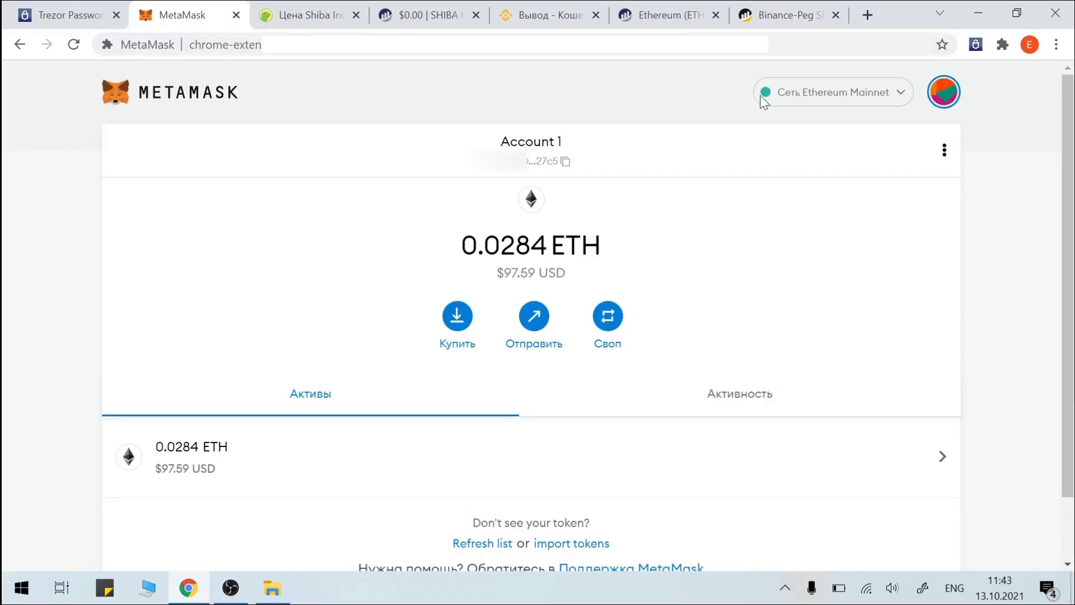
pyautogui.click(901, 95)
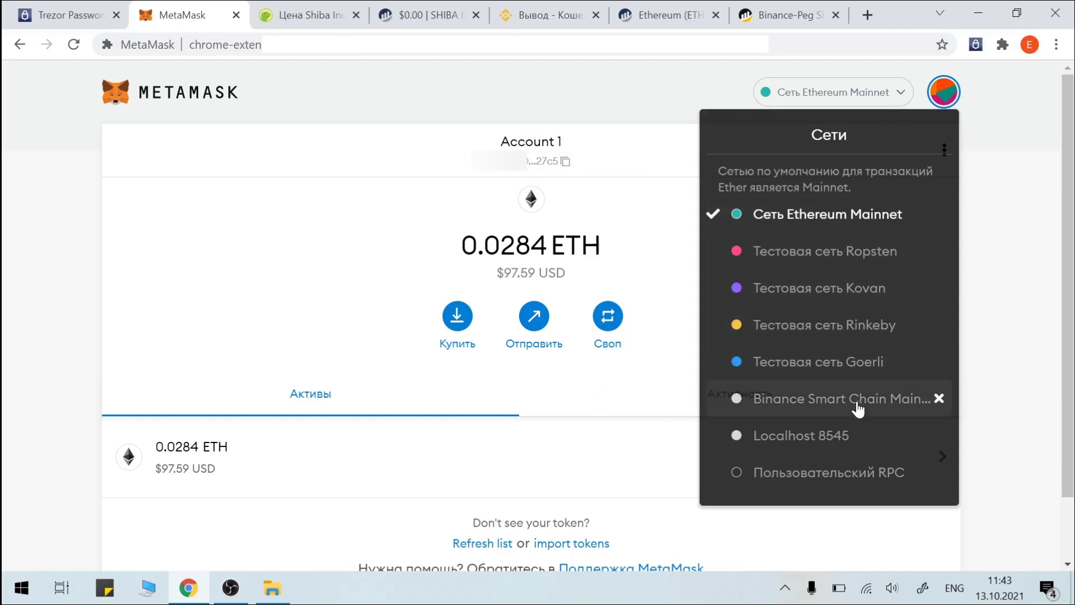
pyautogui.click(840, 399)
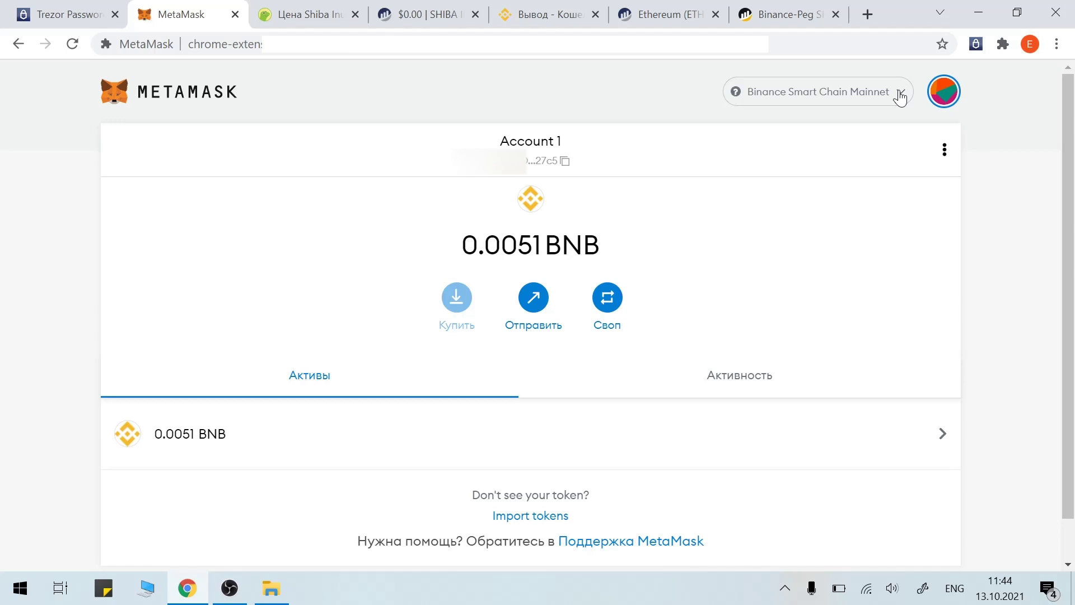
# Step: Change the network to Ethereum Mainnet and back to Binance Smart Chain Mainnet to compare the account address on both
pyautogui.click(900, 94)
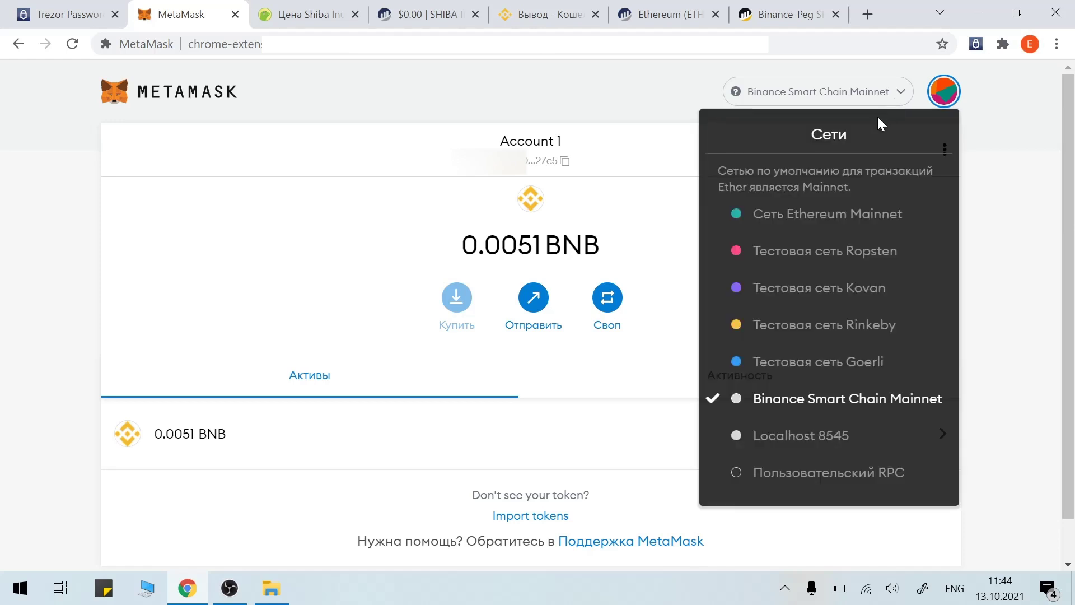
pyautogui.click(853, 219)
pyautogui.click(904, 96)
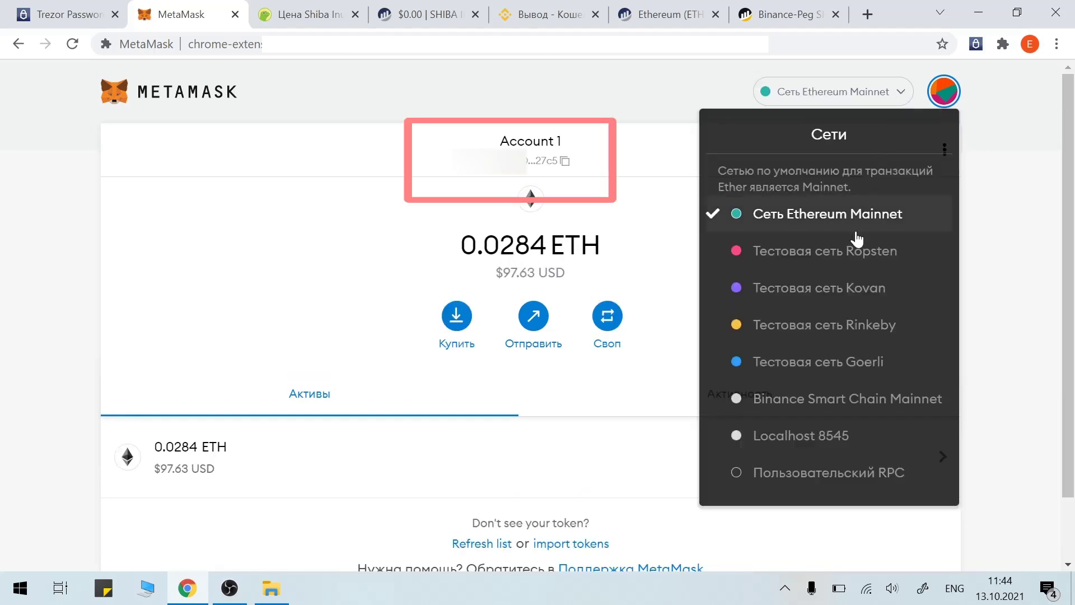
pyautogui.click(828, 402)
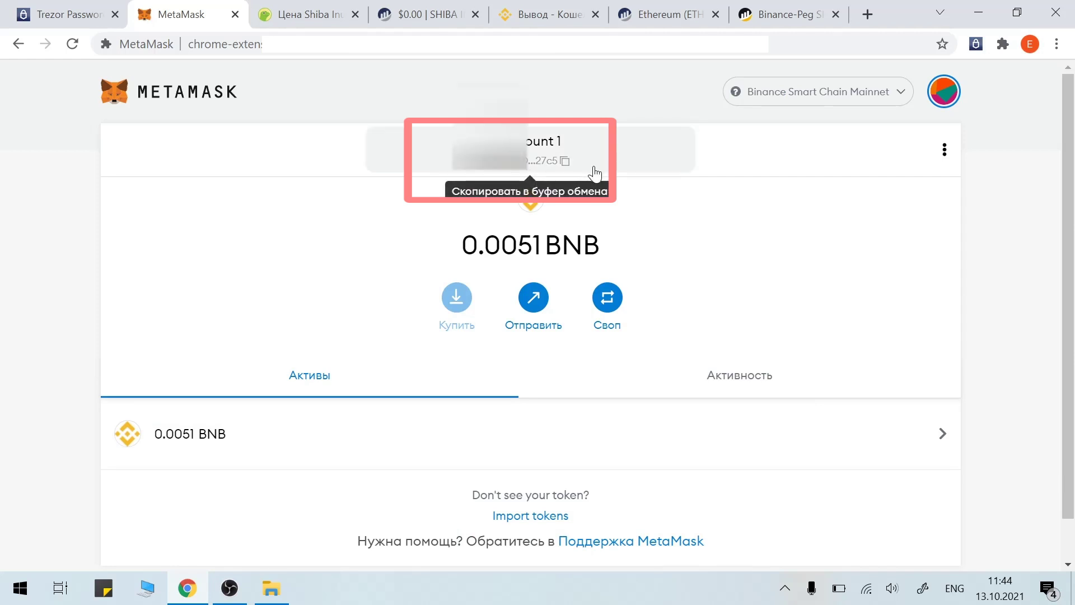
# Step: Import SHIB into MetaMask as a custom token using the contract address copied from BscScan, and return to the Account 1 overview
pyautogui.scroll(-1, 727, 362)
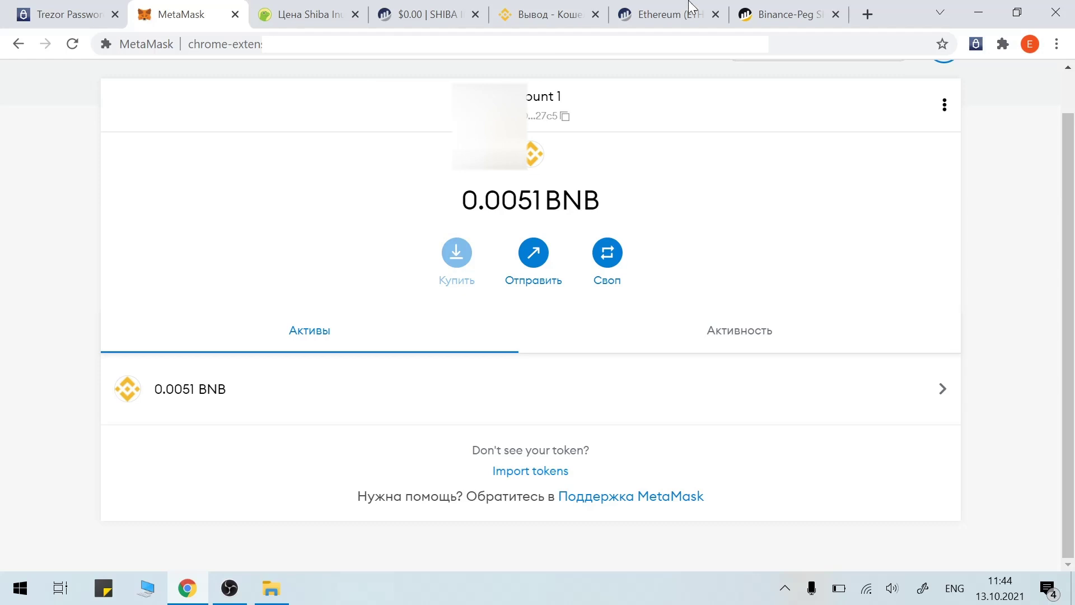
pyautogui.click(756, 12)
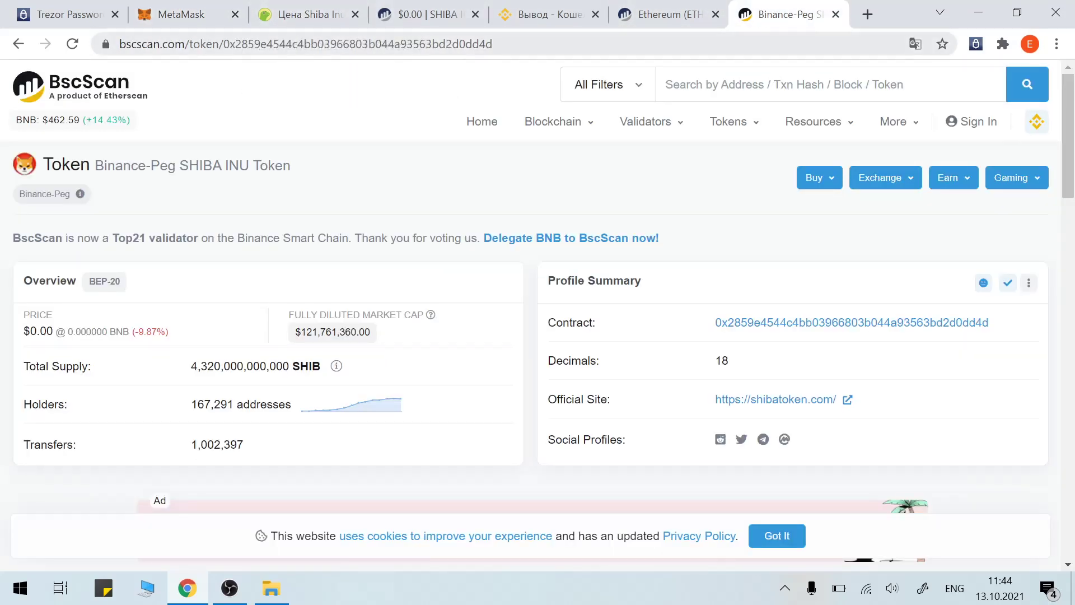
pyautogui.click(212, 8)
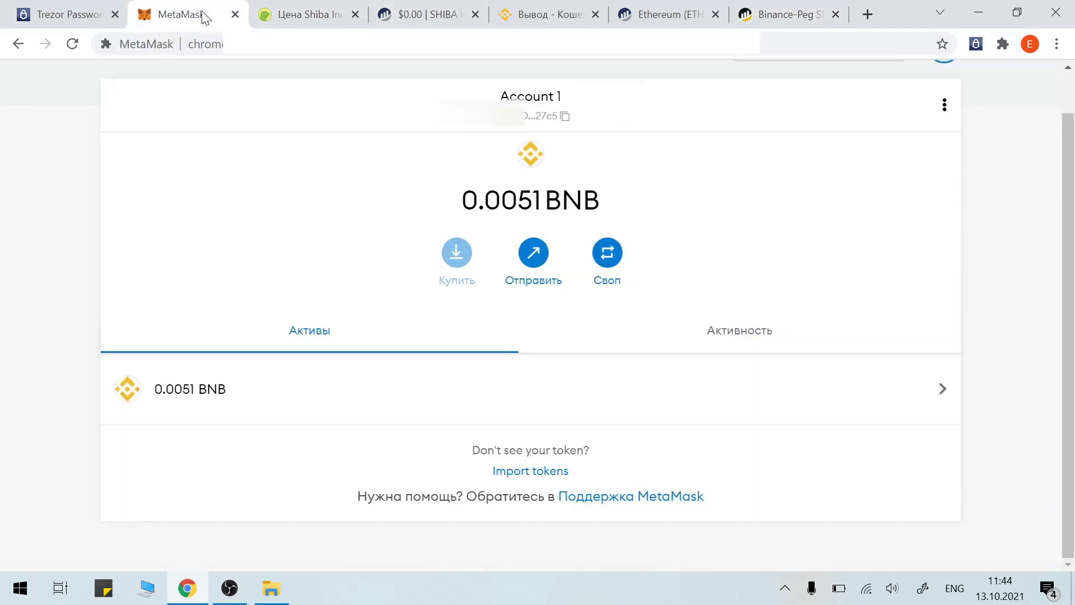
pyautogui.click(538, 473)
pyautogui.press('Down')
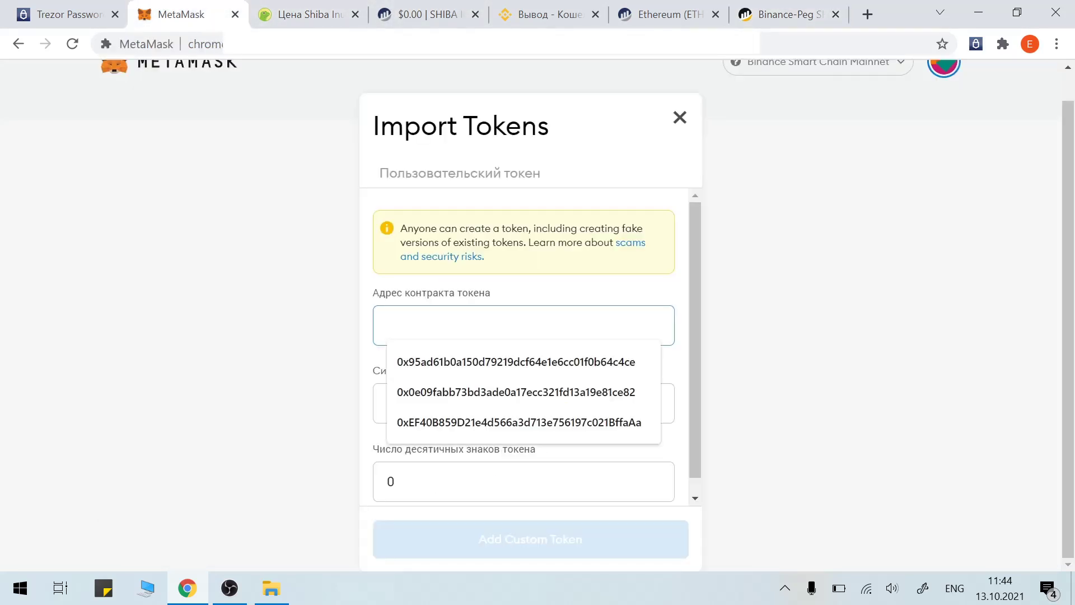
pyautogui.hotkey('ctrl', 'v')
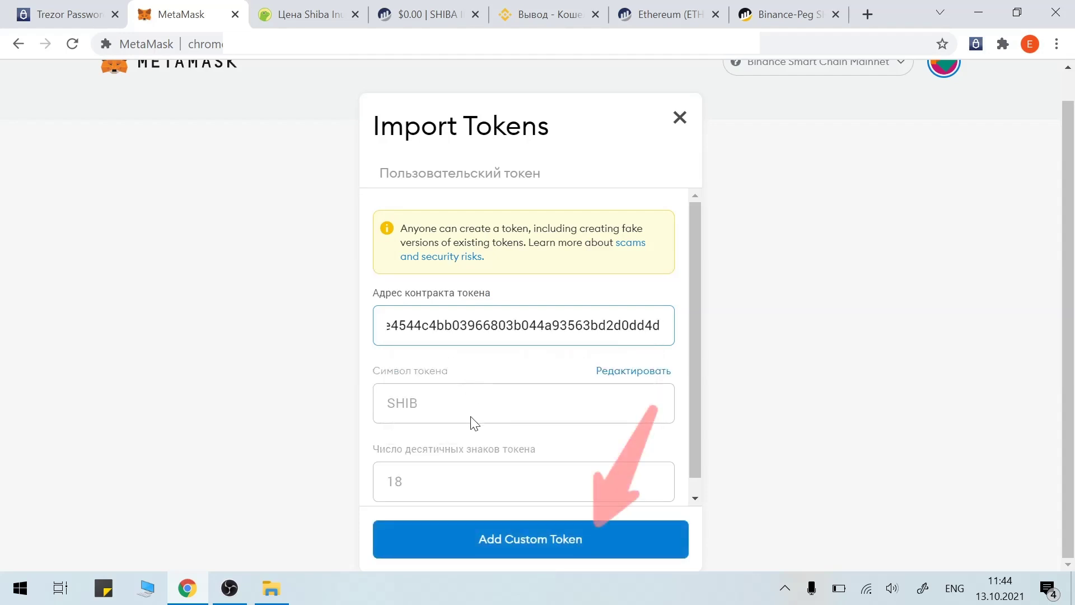
pyautogui.click(533, 549)
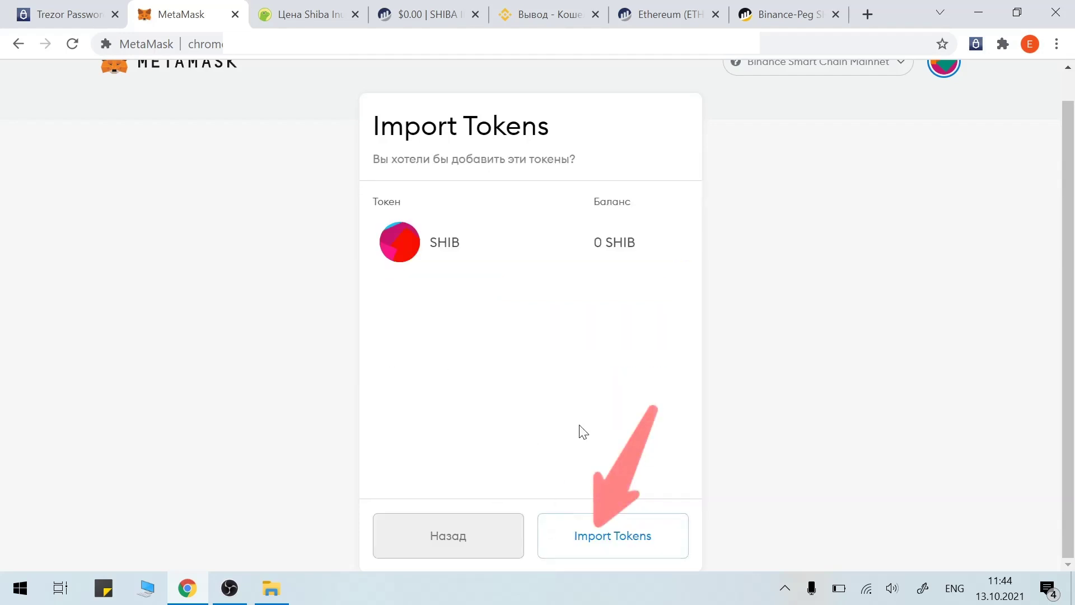
pyautogui.click(607, 547)
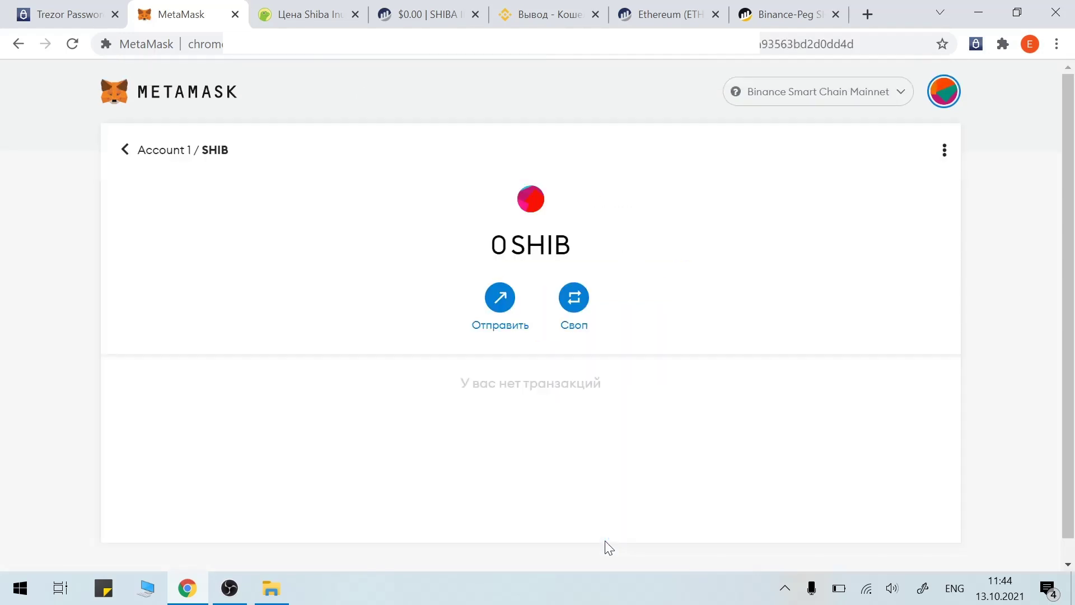
pyautogui.click(128, 151)
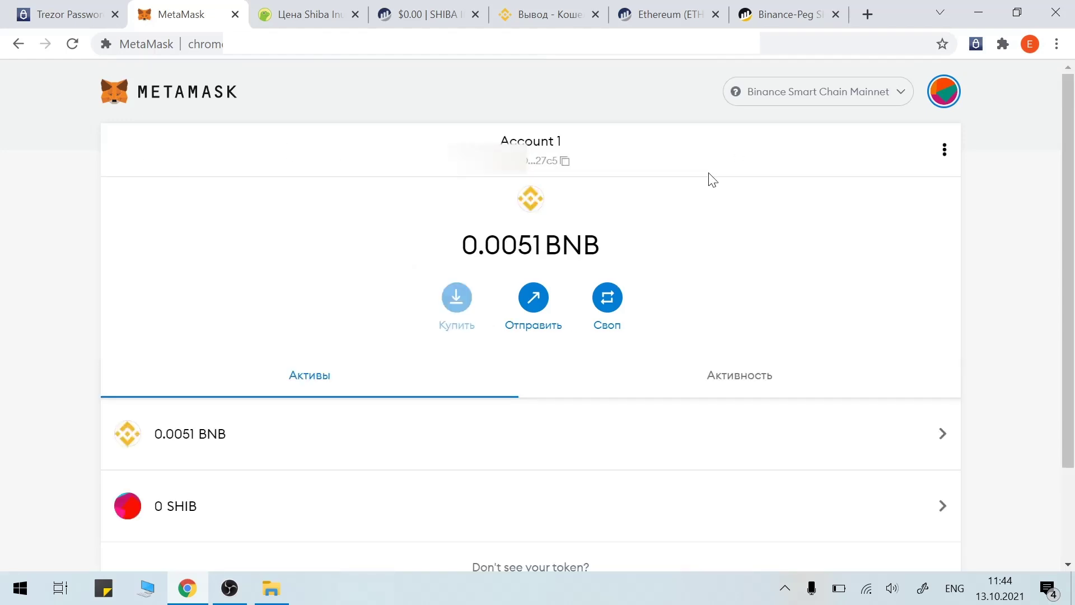
# Step: Return to the Binance withdrawal form, select the BSC Binance Smart Chain (BEP20) network, confirm its support, and set the amount to 15500 SHIB
pyautogui.moveTo(405, 490)
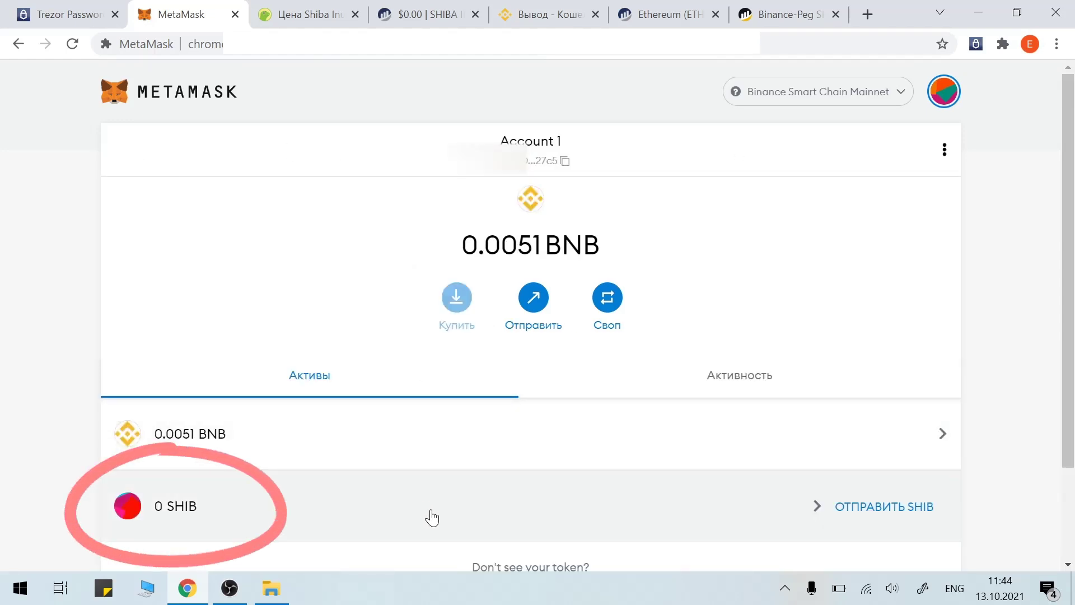
pyautogui.click(567, 21)
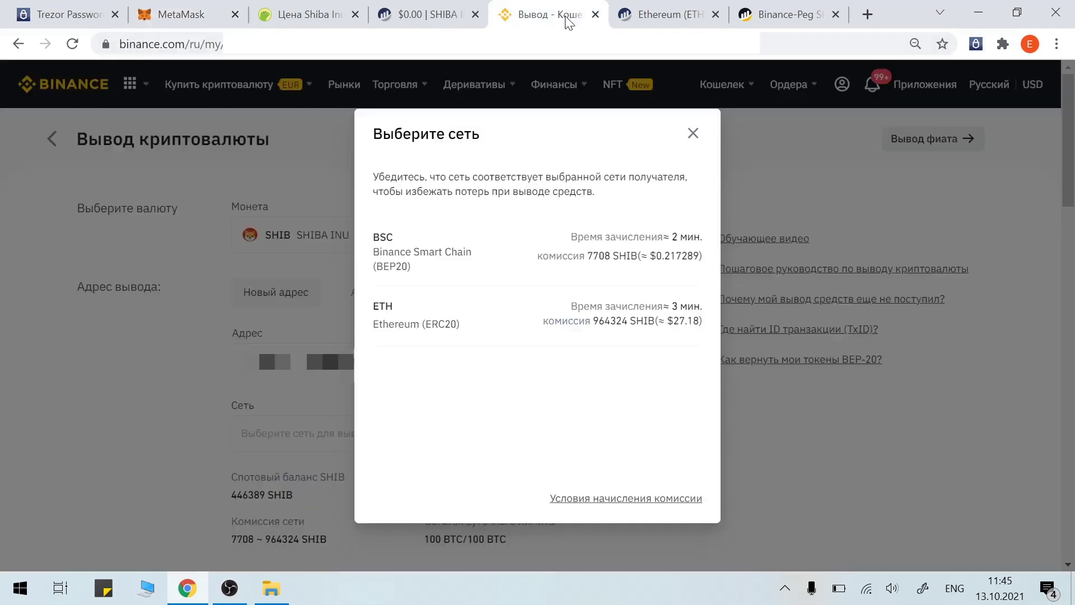
pyautogui.click(446, 261)
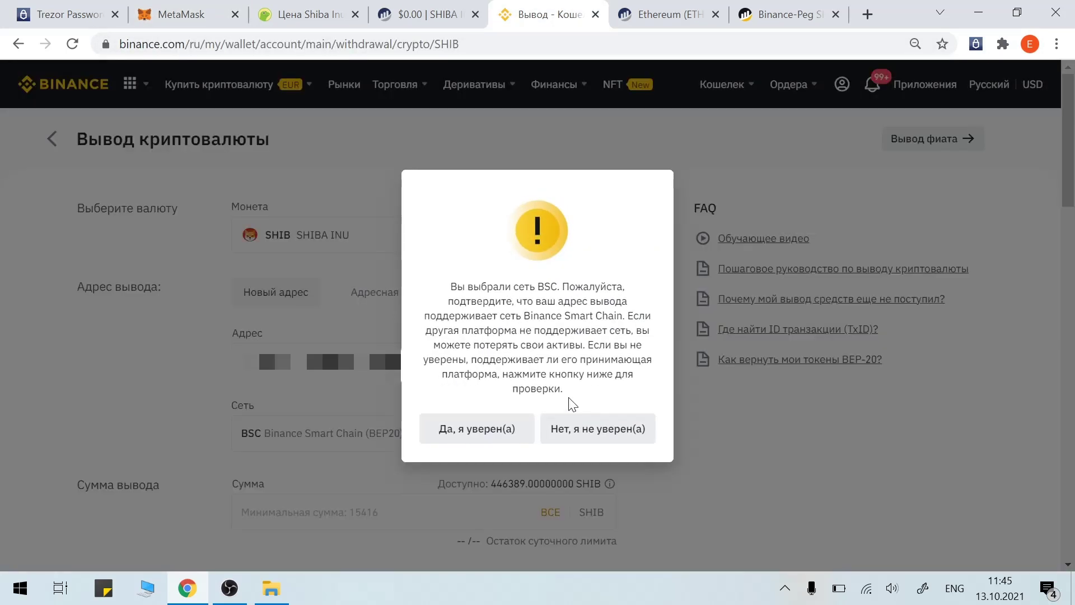
pyautogui.click(485, 438)
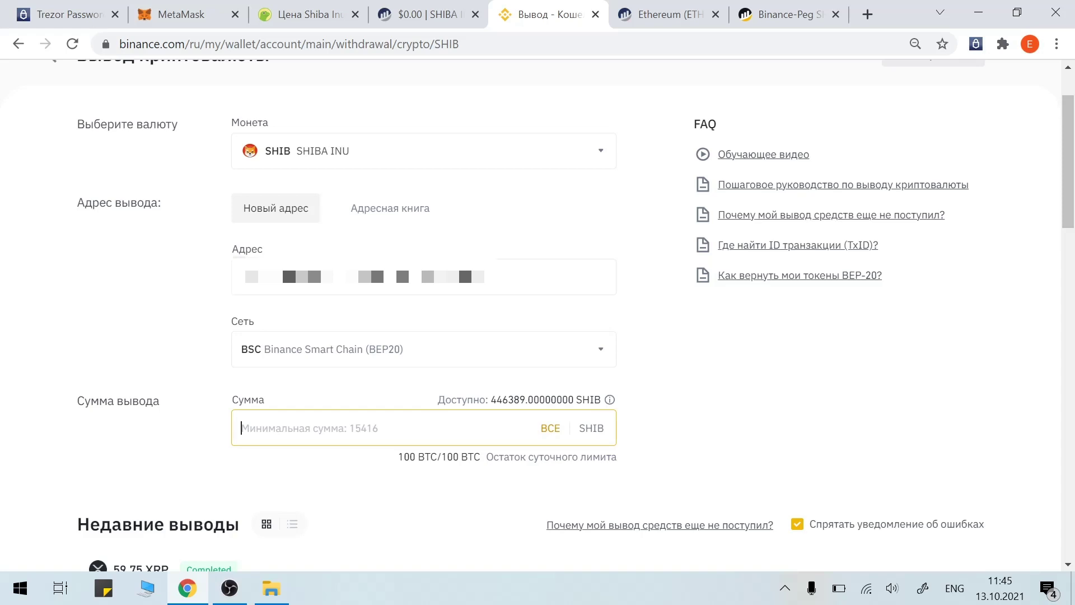
pyautogui.write('15500')
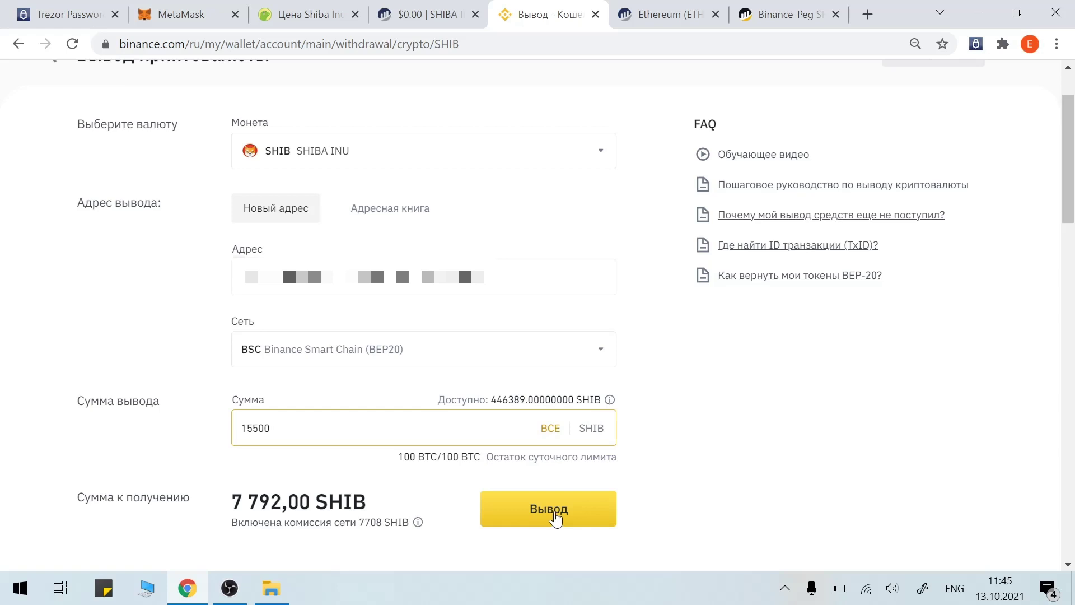
# Step: Submit the SHIB withdrawal, confirm the network and details, enter the phone, e-mail and authenticator verification codes, and finish the request
pyautogui.click(555, 516)
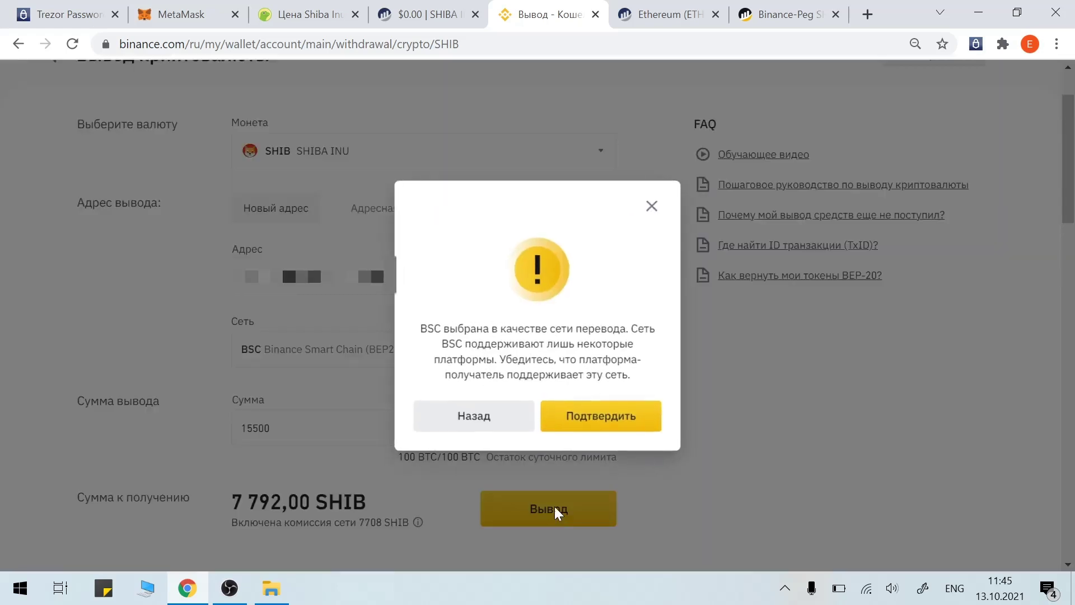
pyautogui.click(594, 427)
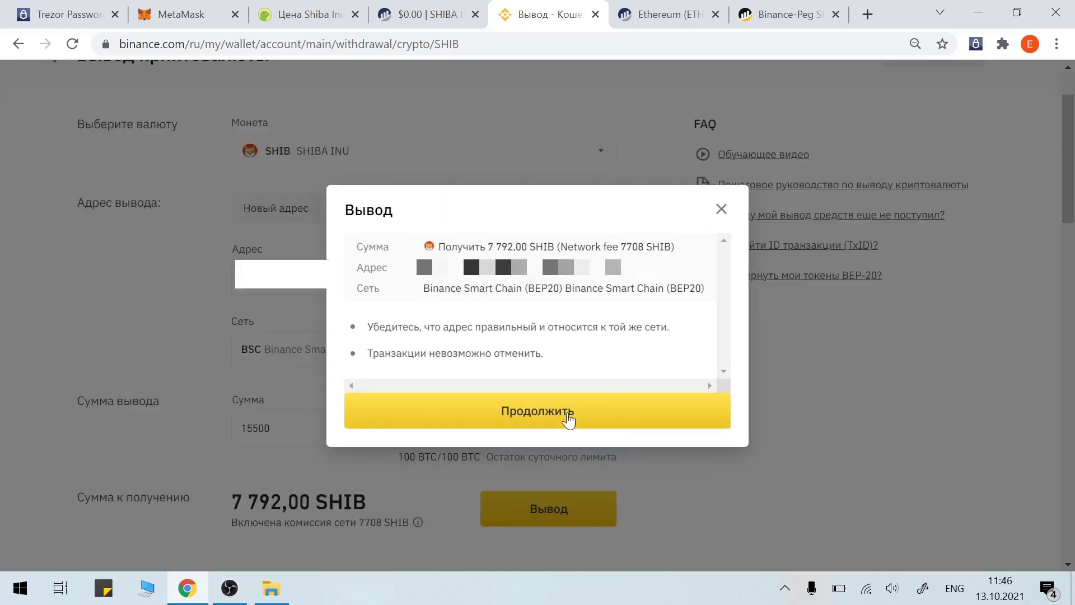
pyautogui.click(569, 419)
pyautogui.click(632, 389)
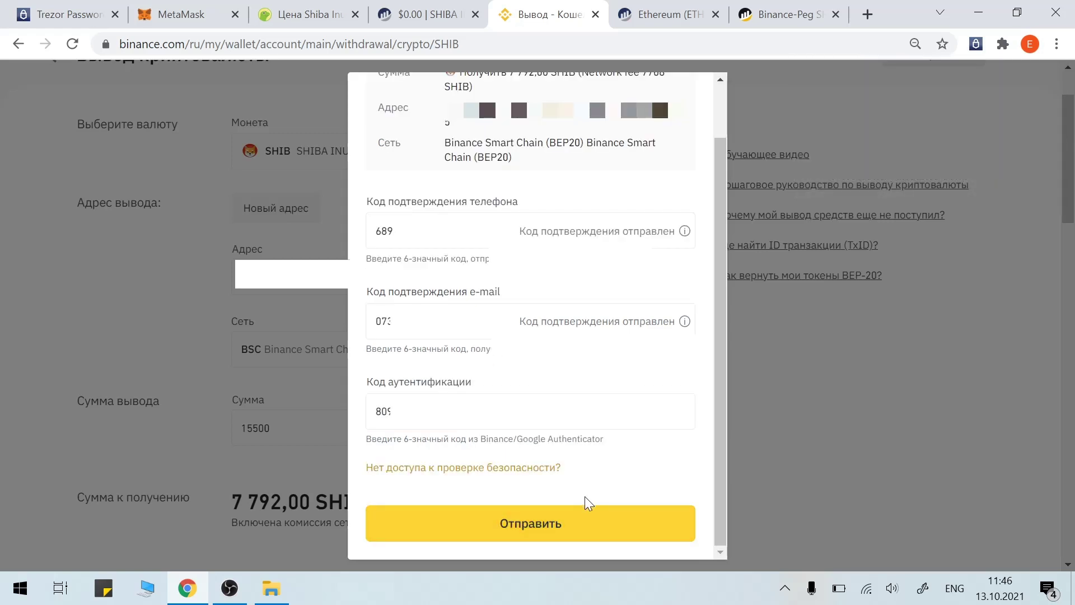
pyautogui.click(584, 529)
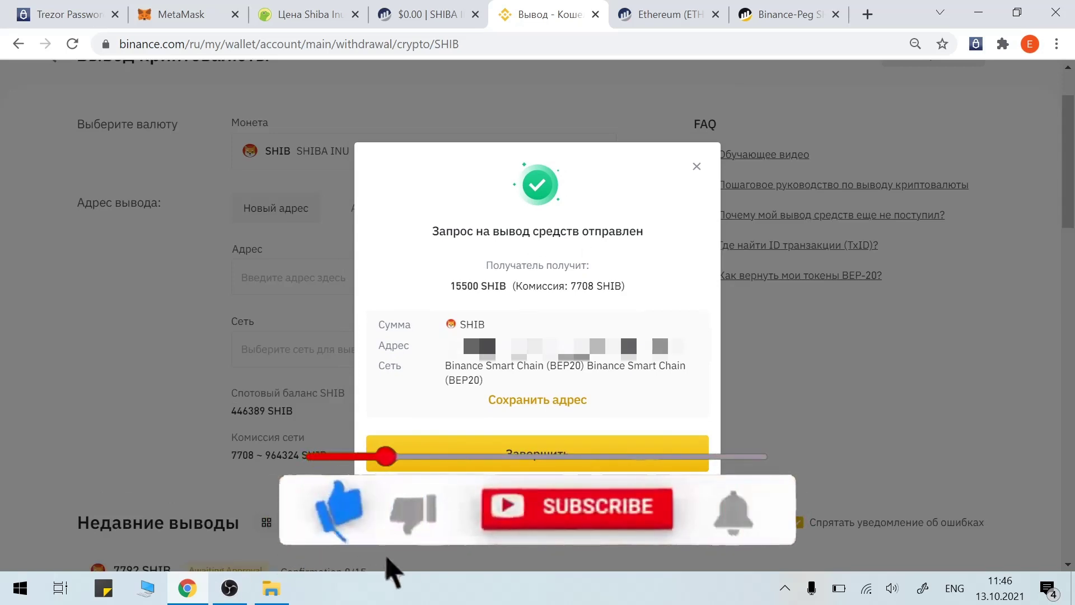
pyautogui.click(563, 456)
pyautogui.click(559, 407)
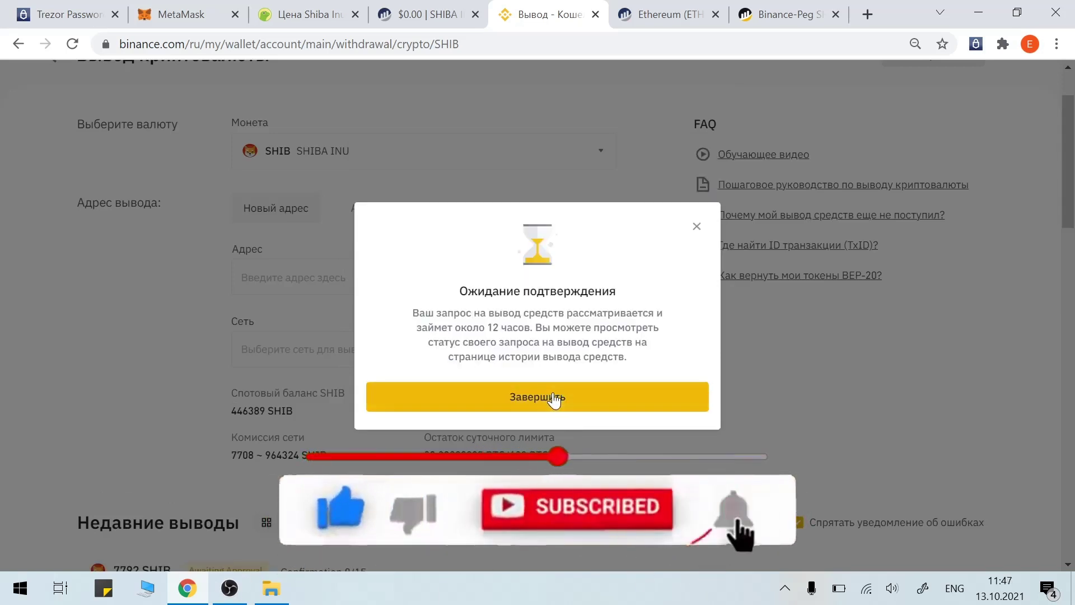
# Step: Track the SHIB withdrawal's status under recent withdrawals on Binance, reloading the page until it completes, and check the SHIB balance in MetaMask
pyautogui.scroll(-1, 1070, 116)
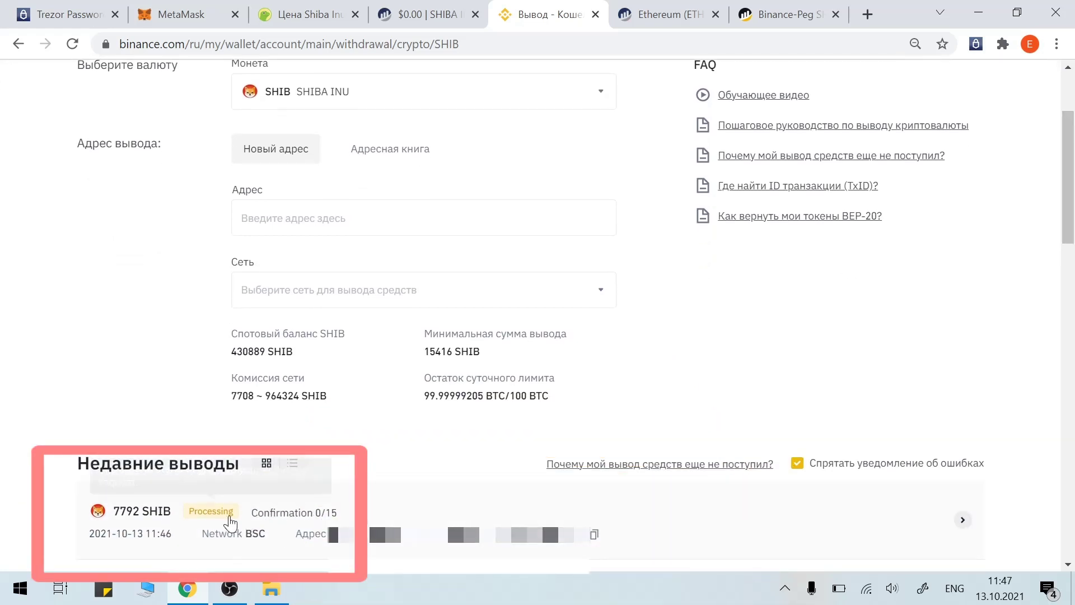
pyautogui.click(169, 19)
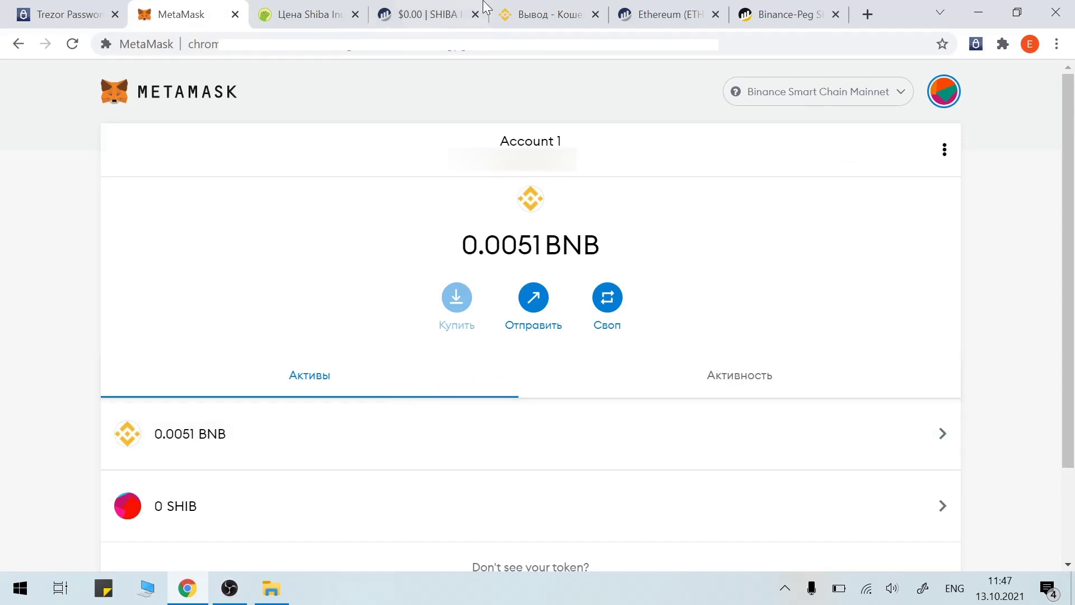
pyautogui.click(526, 21)
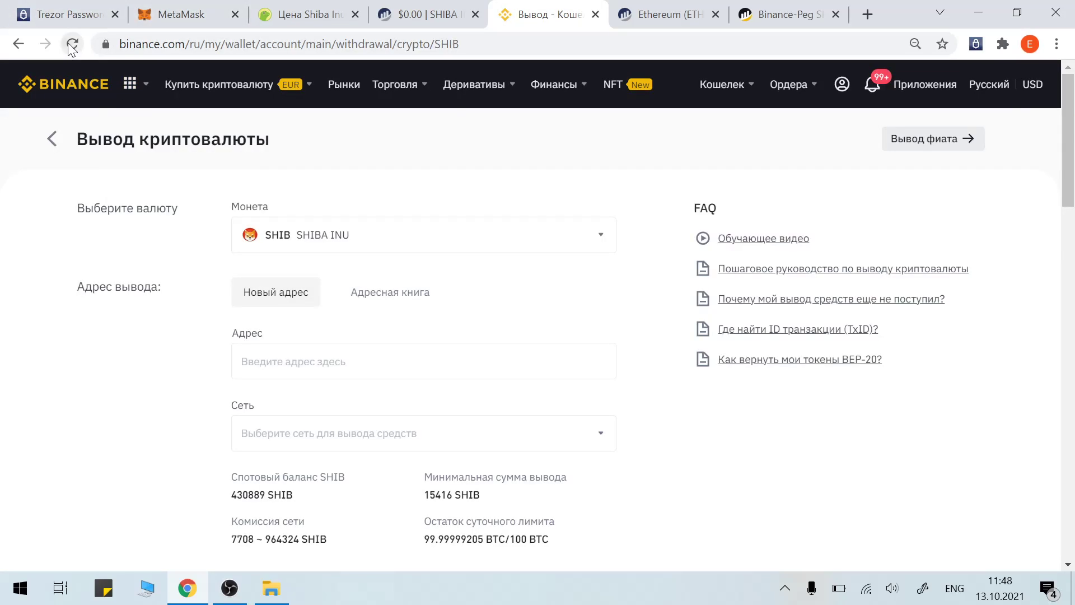
pyautogui.click(69, 42)
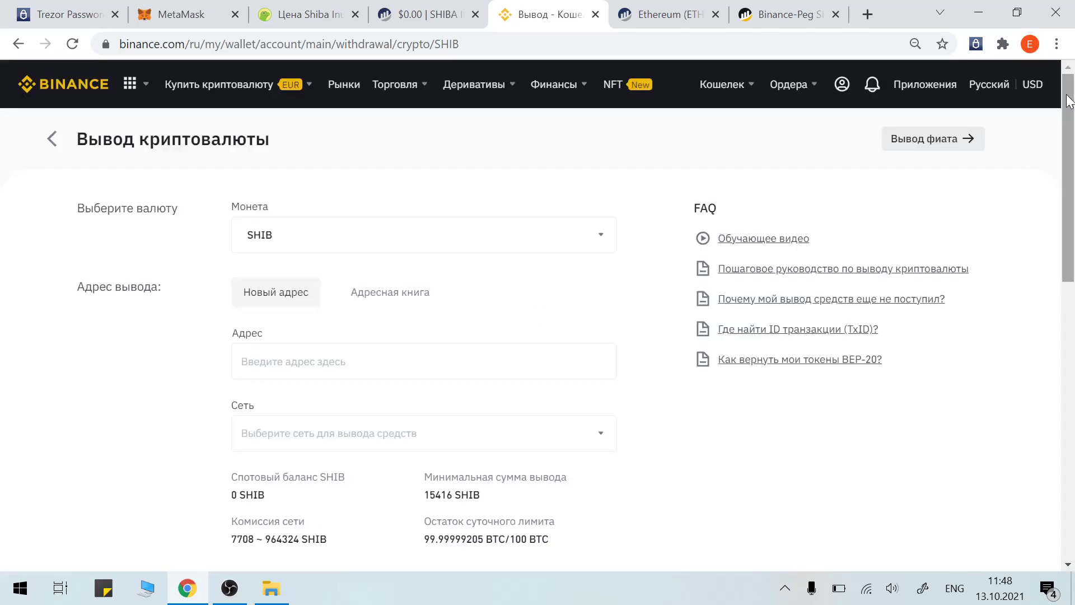
pyautogui.moveTo(1070, 109); pyautogui.dragTo(1071, 153)
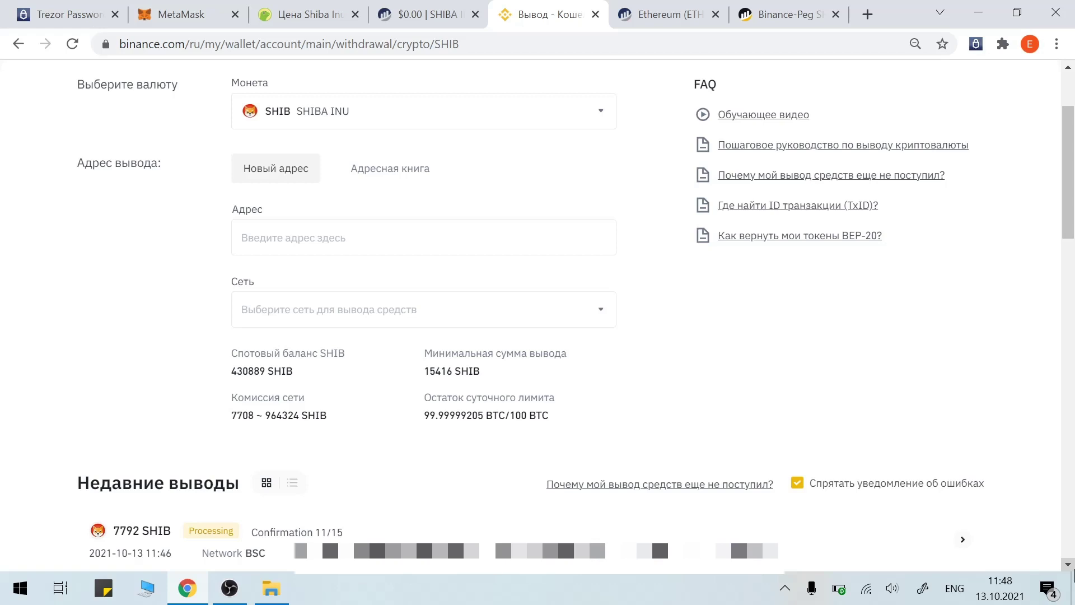
pyautogui.click(72, 43)
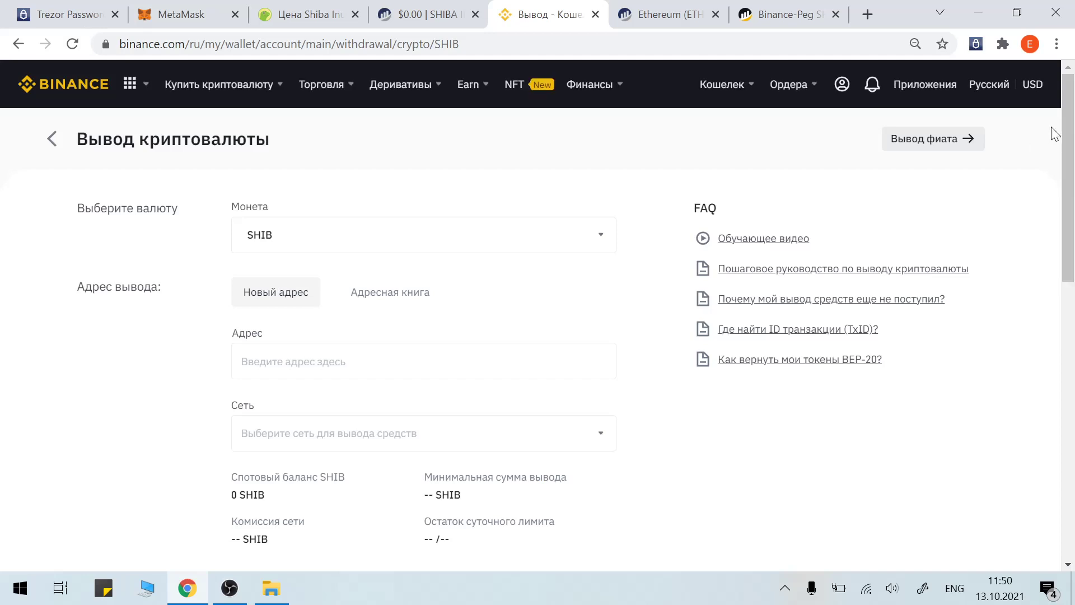
pyautogui.scroll(-3, 1071, 95)
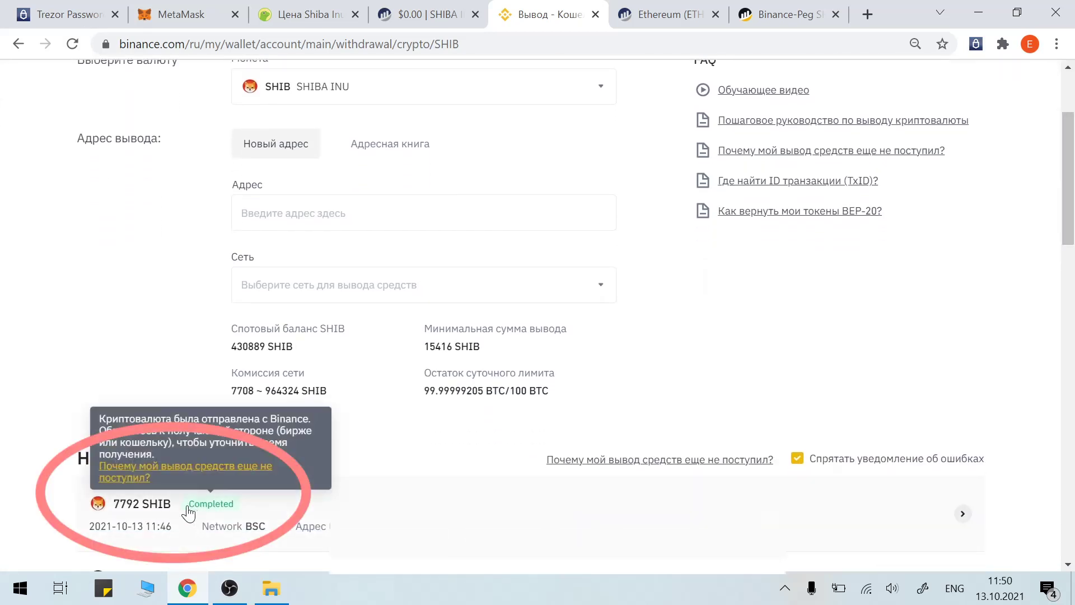
pyautogui.click(191, 18)
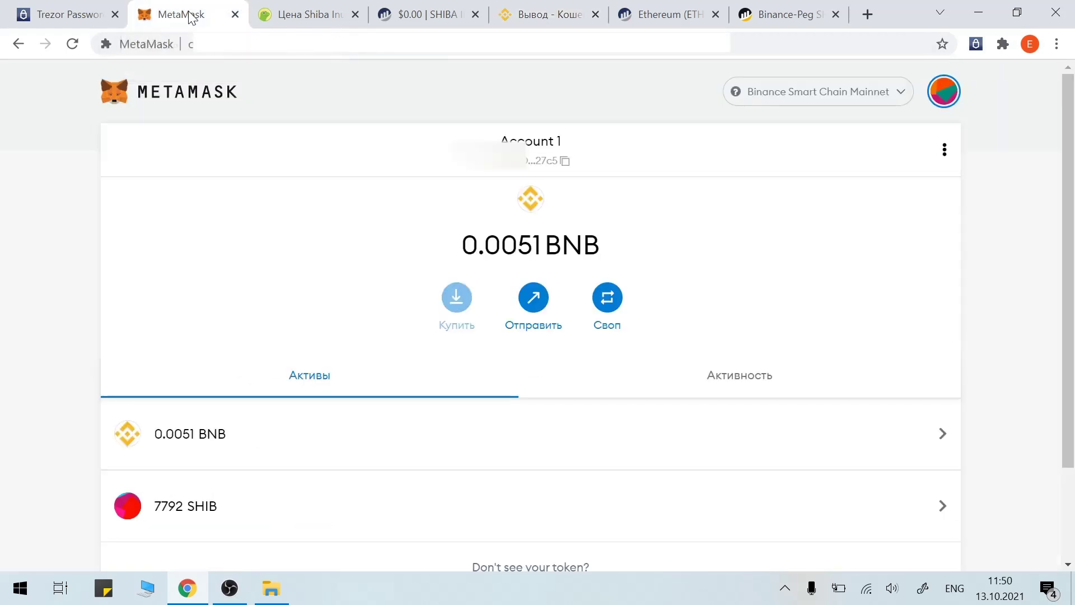
pyautogui.moveTo(259, 523)
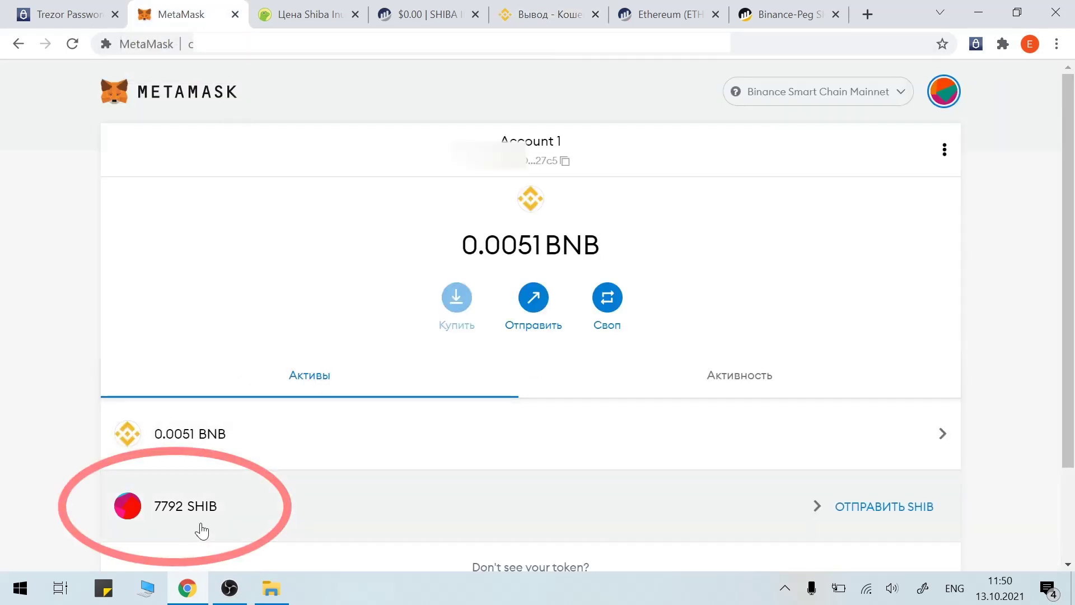
# Step: Change MetaMask's network to Ethereum Mainnet and back to Binance Smart Chain Mainnet to compare the account's address and assets
pyautogui.click(537, 158)
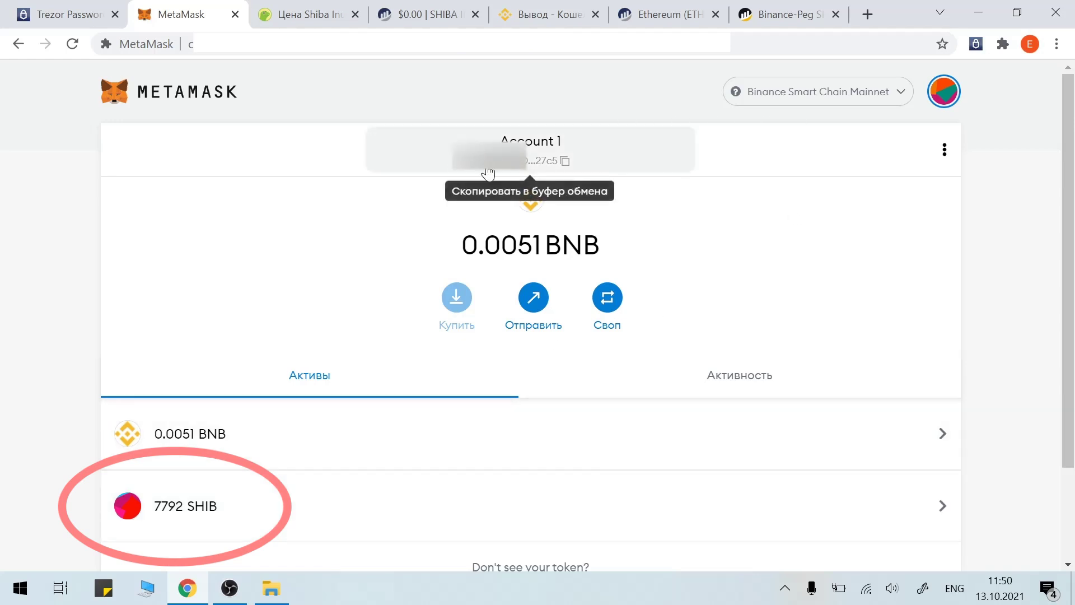
pyautogui.click(858, 100)
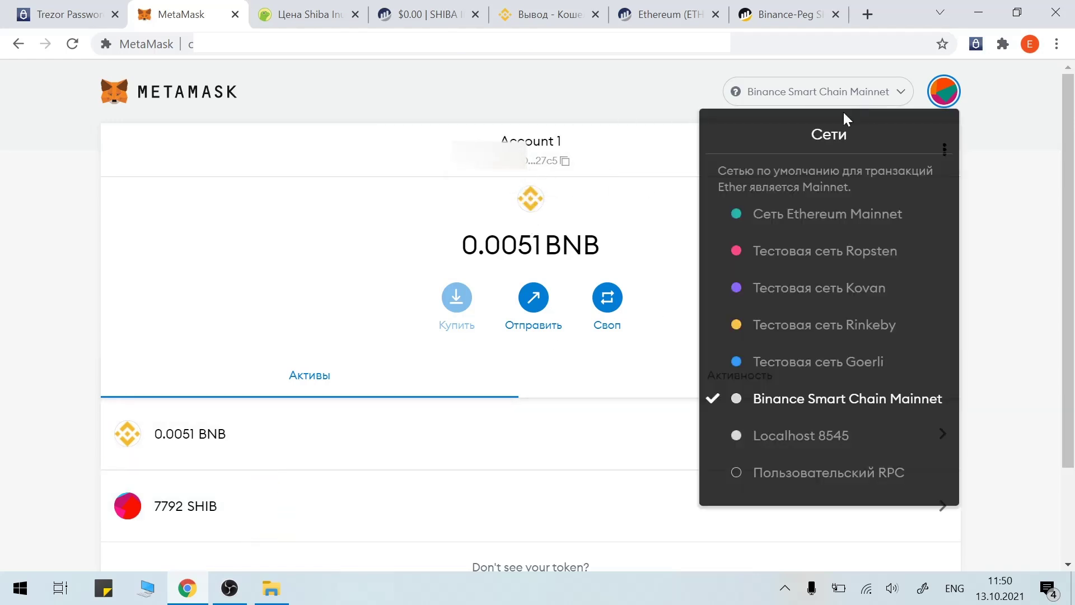
pyautogui.click(827, 224)
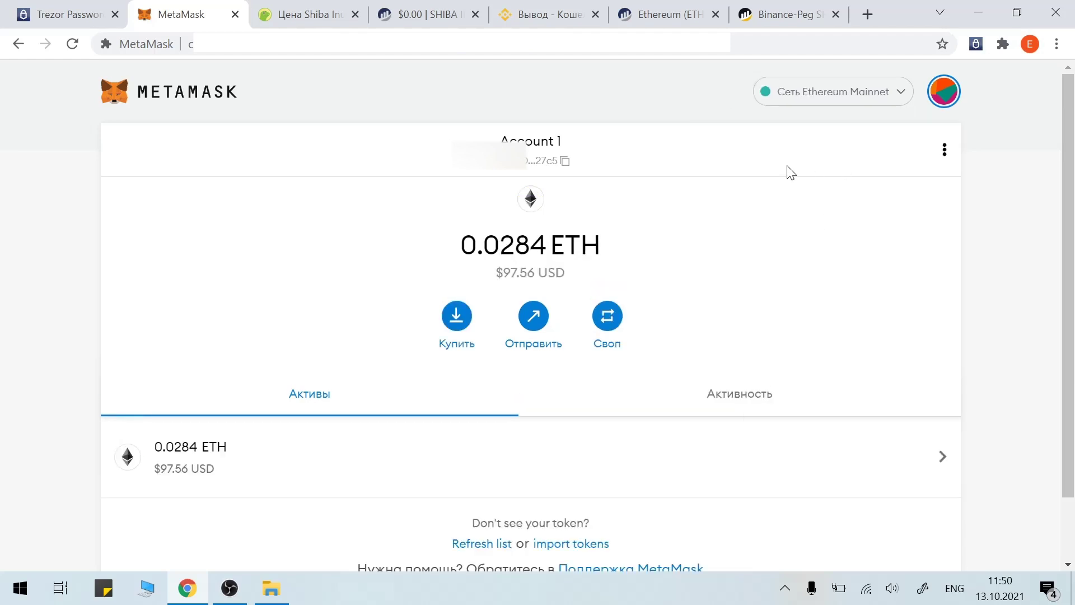
pyautogui.click(870, 101)
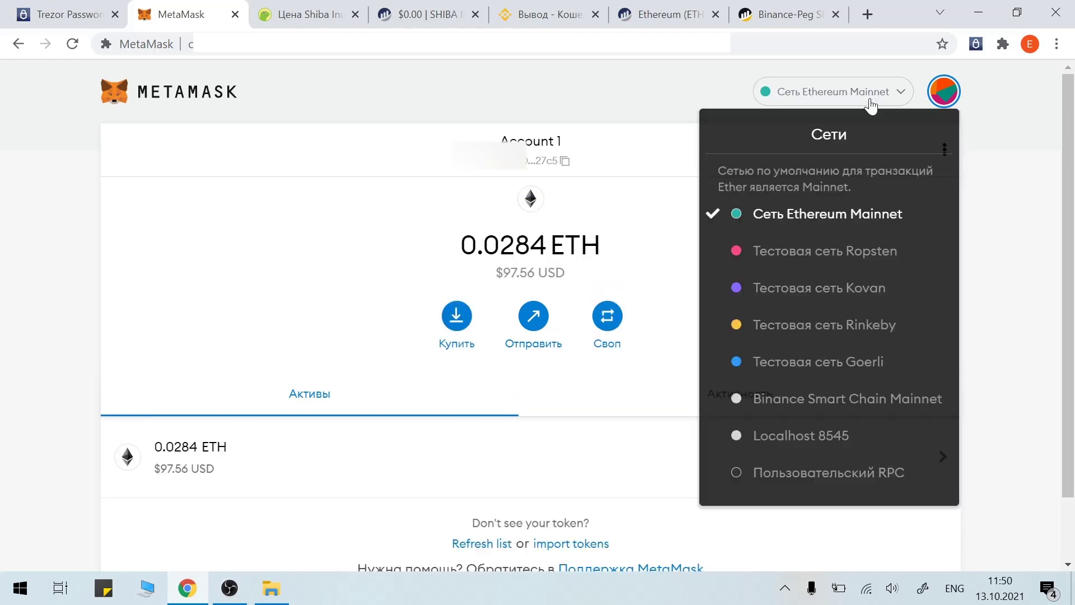
pyautogui.click(830, 404)
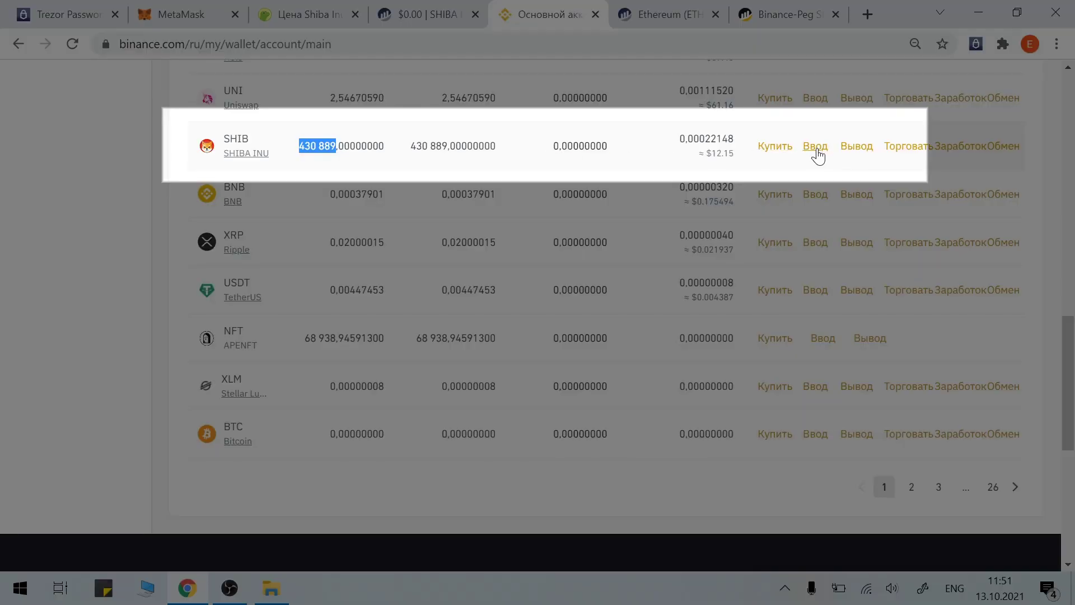
# Step: Open the SHIB deposit page from the Binance wallet, select the BSC Binance Smart Chain (BEP20) network, and copy the deposit address
pyautogui.click(817, 149)
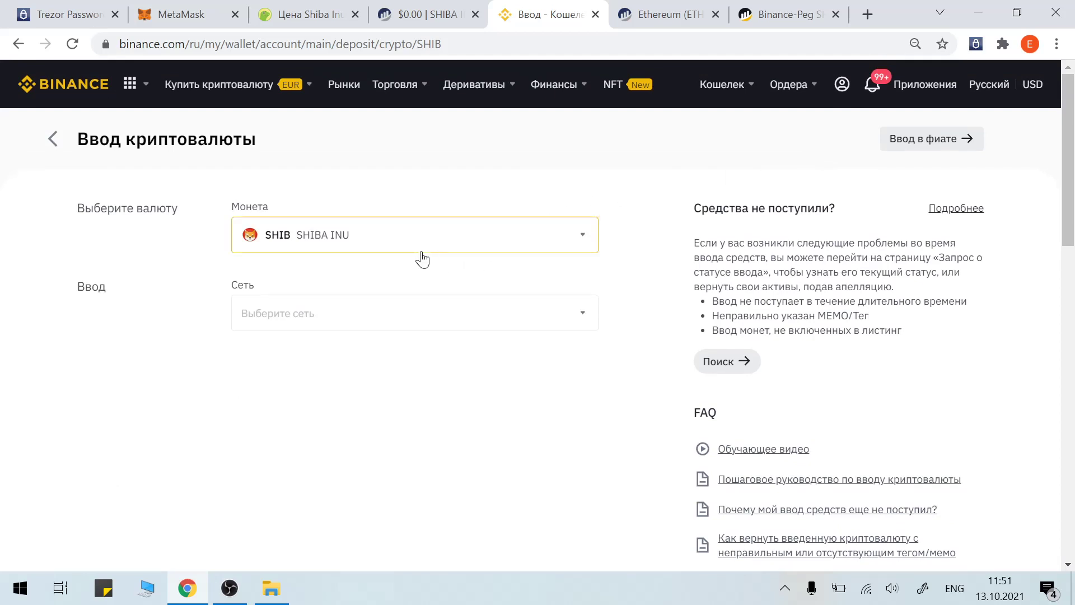
pyautogui.click(386, 318)
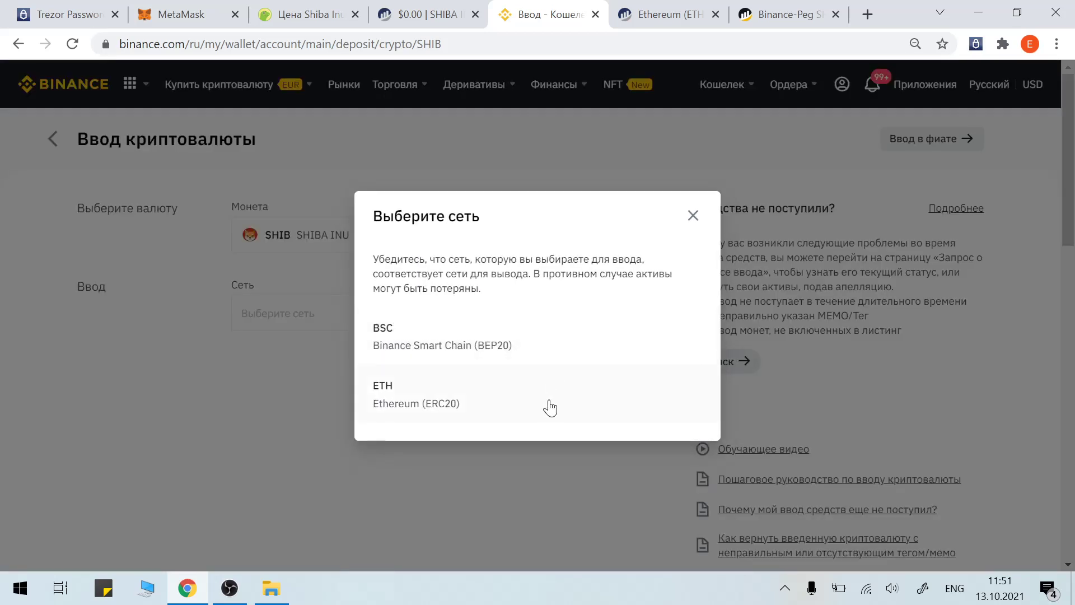
pyautogui.click(555, 348)
pyautogui.scroll(-1, 553, 351)
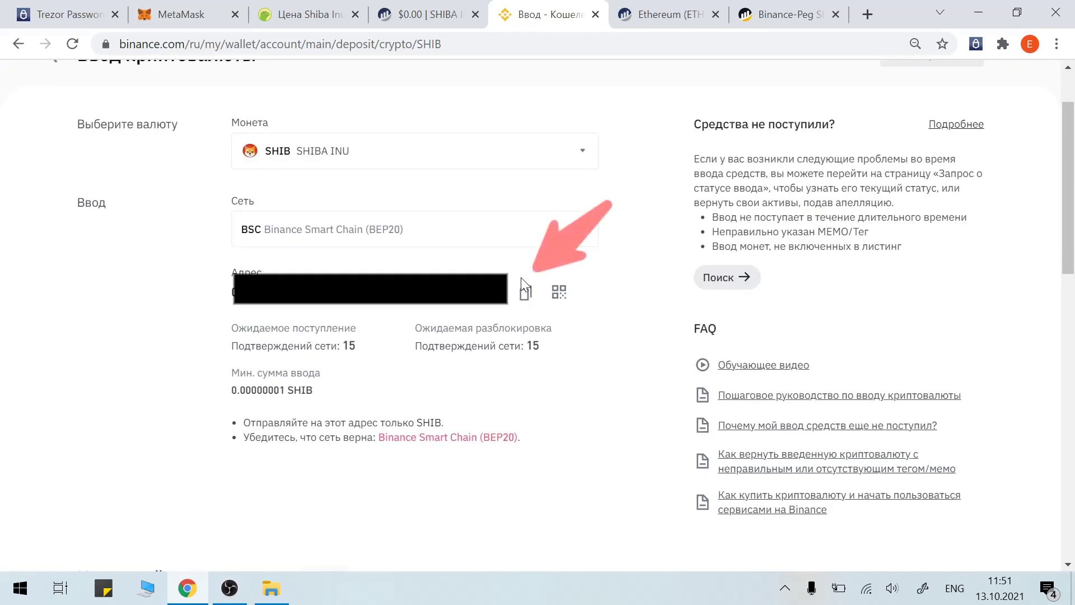
pyautogui.click(525, 293)
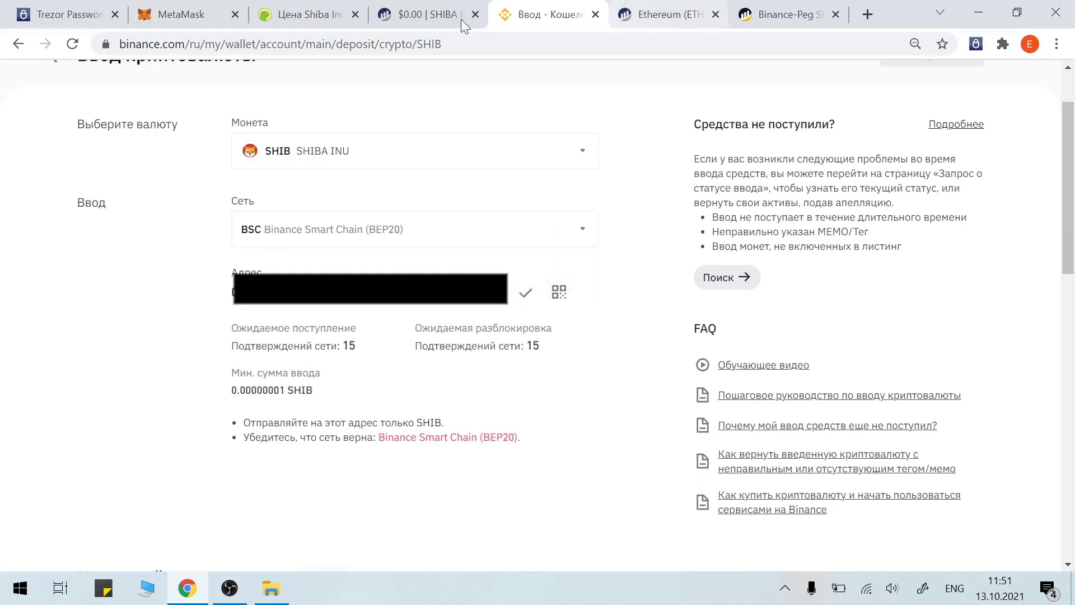
# Step: Switch to MetaMask and prepare a SHIB transfer to the copied Binance deposit address with the maximum amount of 7792 SHIB
pyautogui.click(178, 14)
pyautogui.click(504, 510)
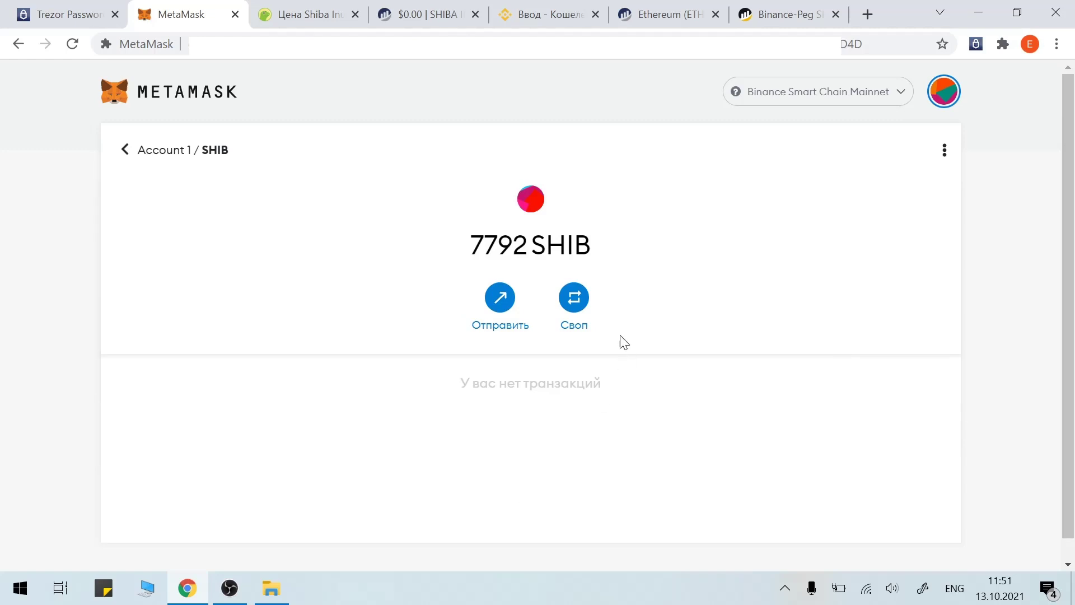
pyautogui.click(500, 298)
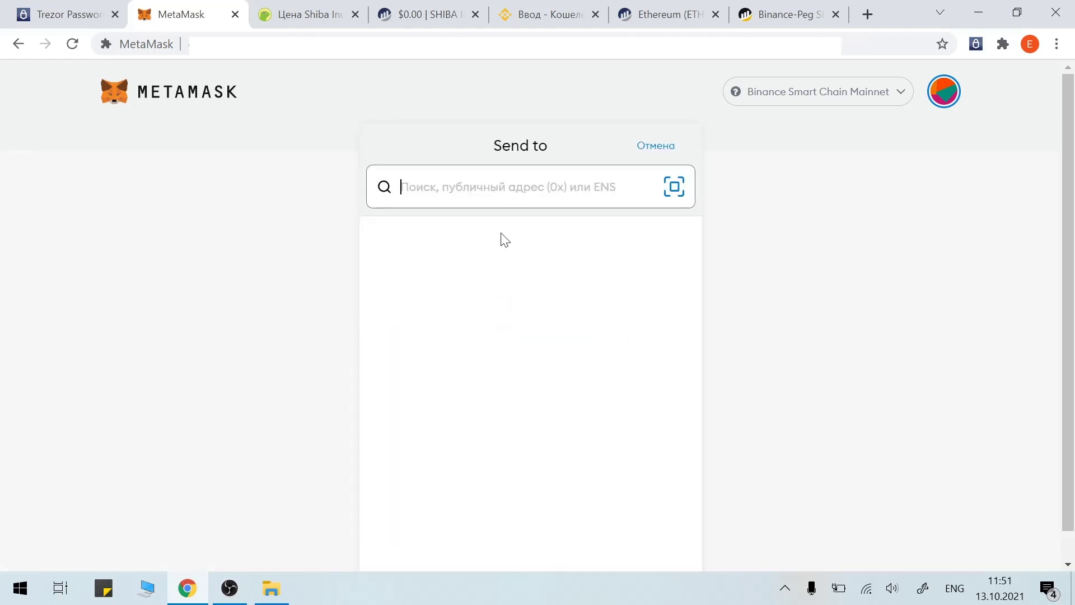
pyautogui.hotkey('ctrl', 'v')
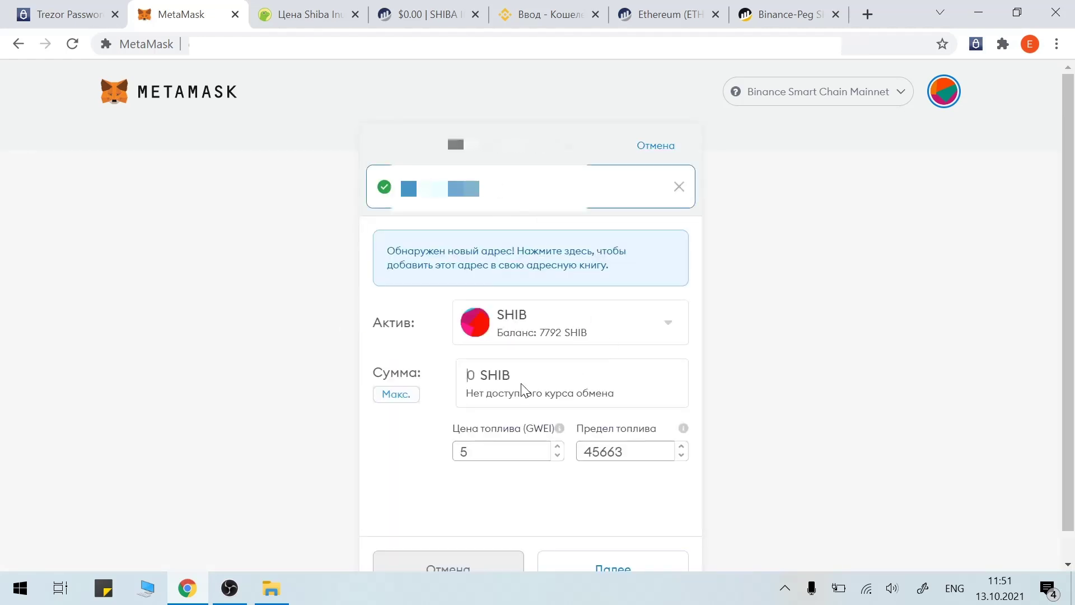
pyautogui.click(402, 395)
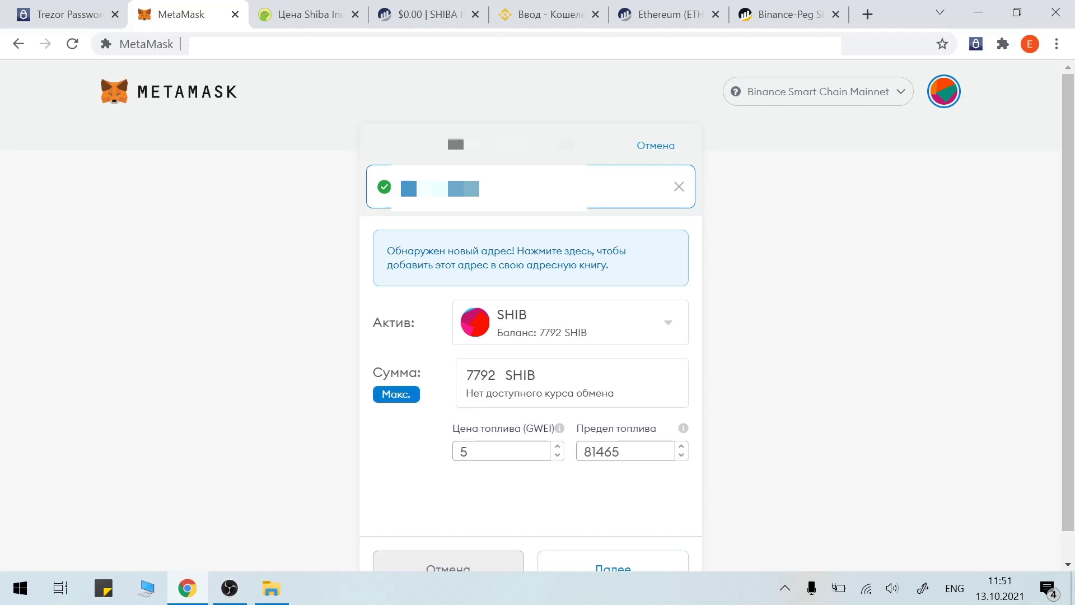
# Step: Proceed to the transfer's review and confirm the SHIB transaction with the default gas settings
pyautogui.scroll(-1, 465, 444)
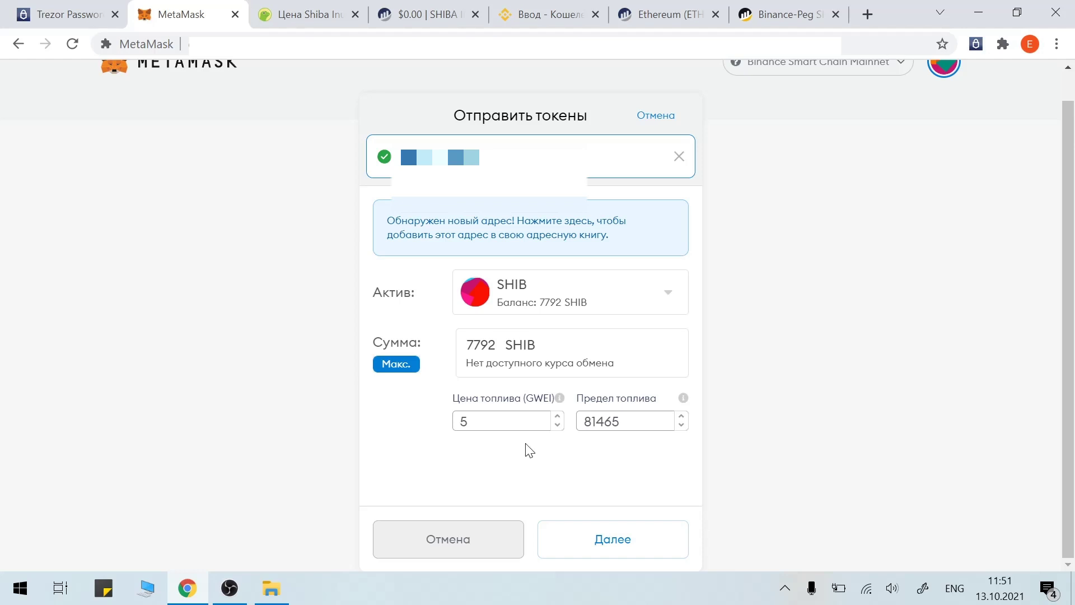
pyautogui.click(631, 541)
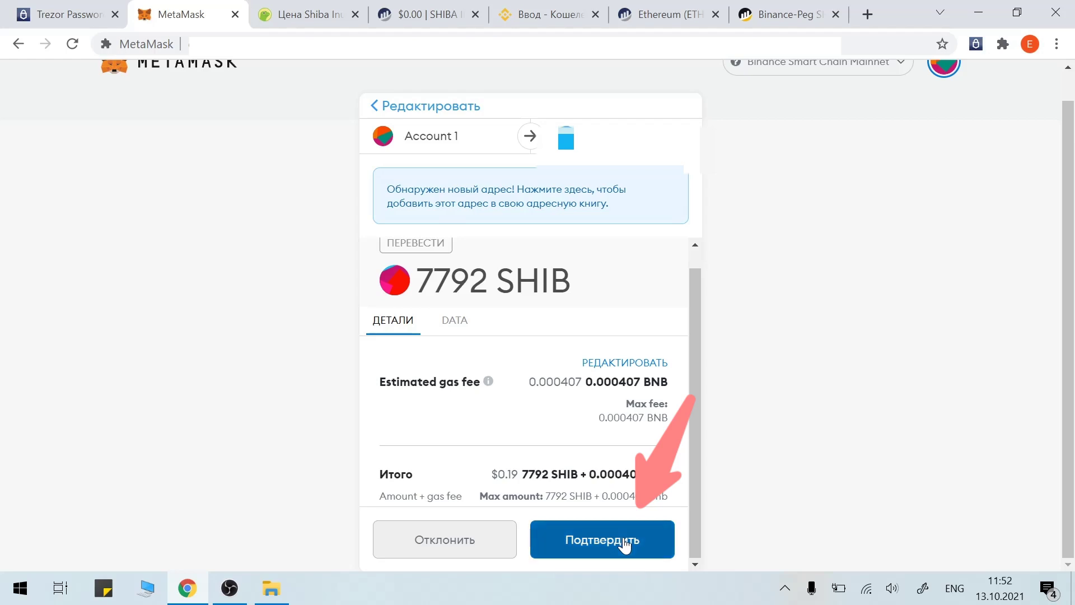
pyautogui.click(623, 541)
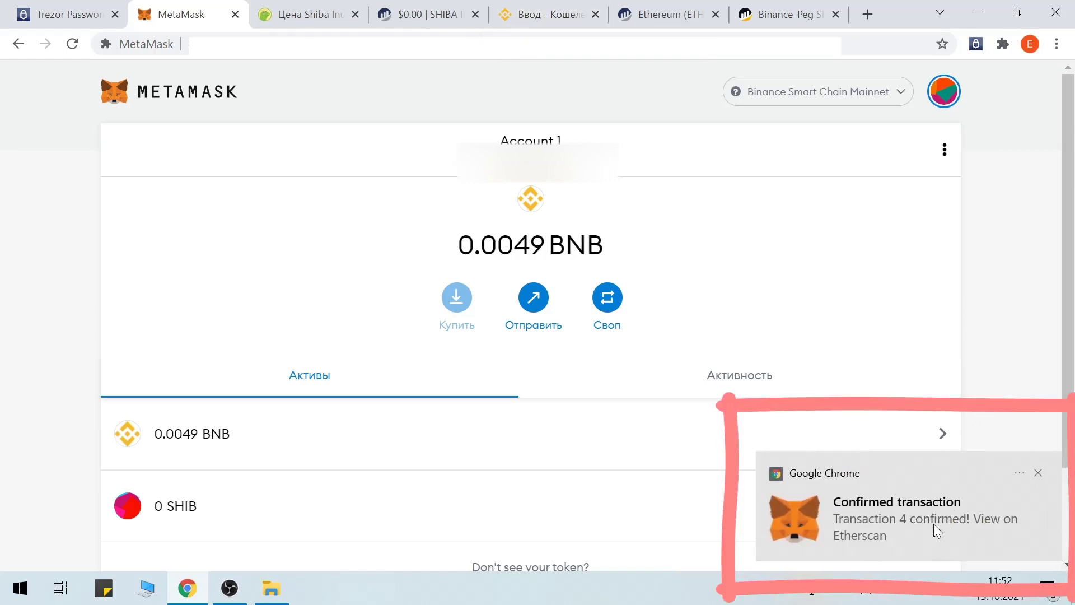
# Step: Dismiss the transaction notification, switch to Binance's transaction history and check the amounts of the latest SHIB withdrawal and deposit
pyautogui.click(1039, 473)
pyautogui.click(532, 17)
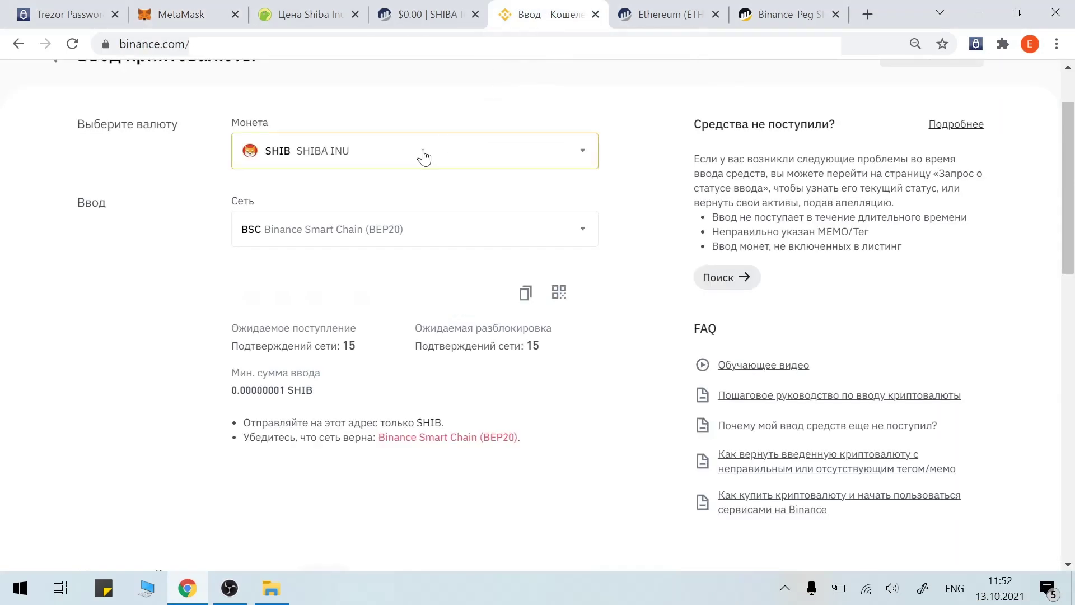
pyautogui.click(18, 45)
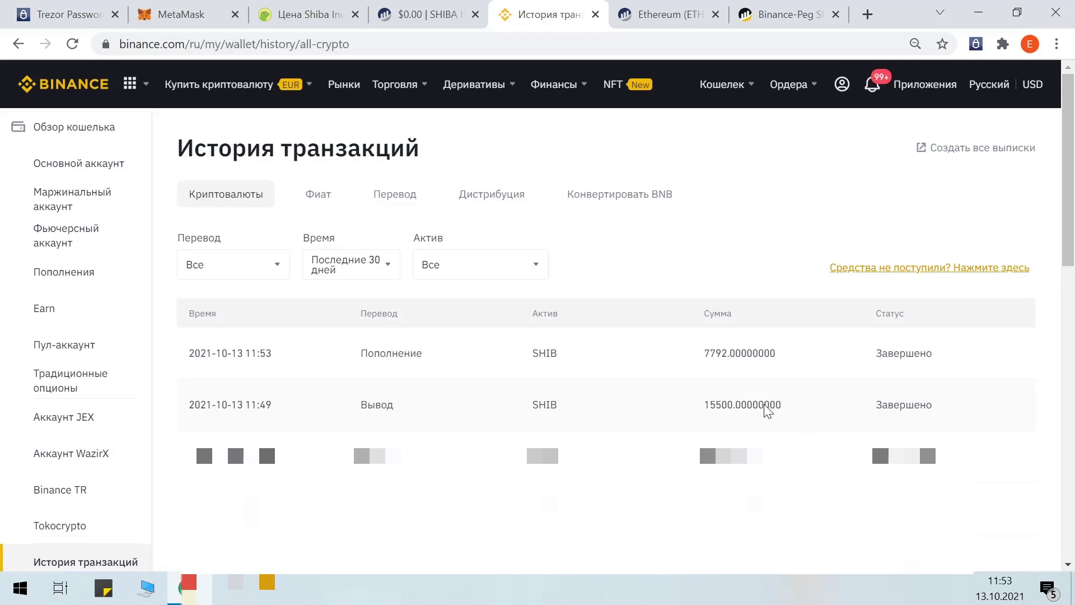
pyautogui.moveTo(705, 407); pyautogui.dragTo(734, 408)
pyautogui.click(795, 410)
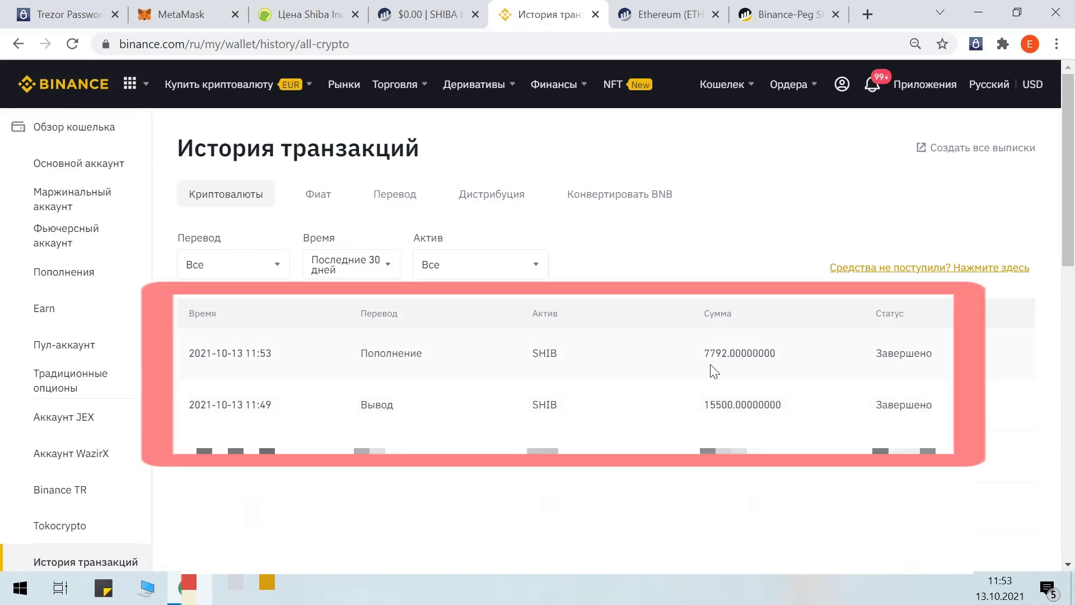
pyautogui.moveTo(705, 355); pyautogui.dragTo(727, 354)
pyautogui.click(760, 358)
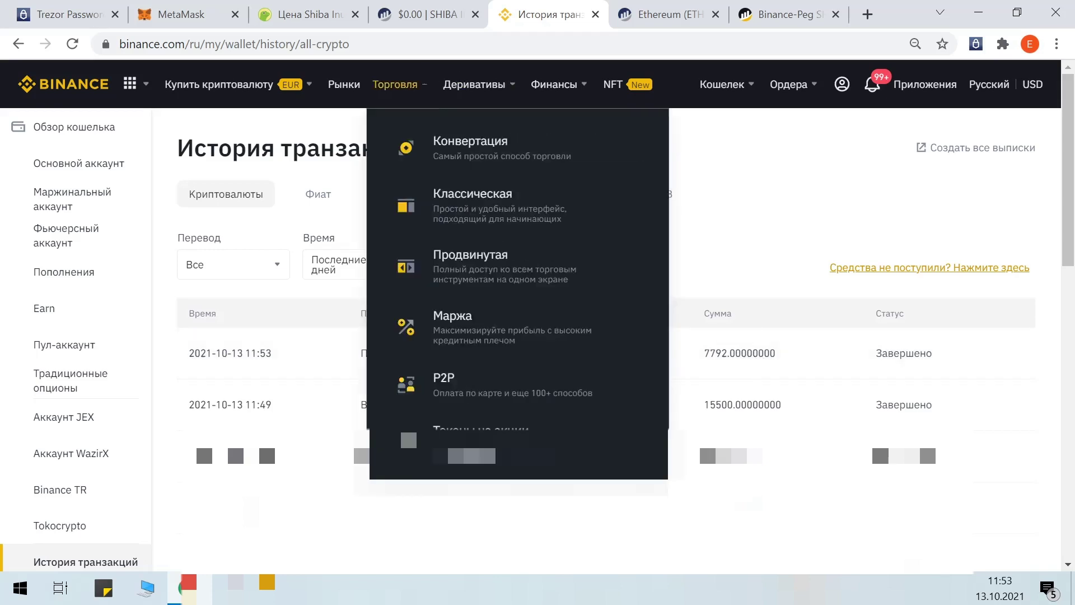
# Step: Compare the SHIBA INU token page on Etherscan with the Binance-Peg SHIBA INU Token page on BscScan, and return to MetaMask
pyautogui.click(420, 21)
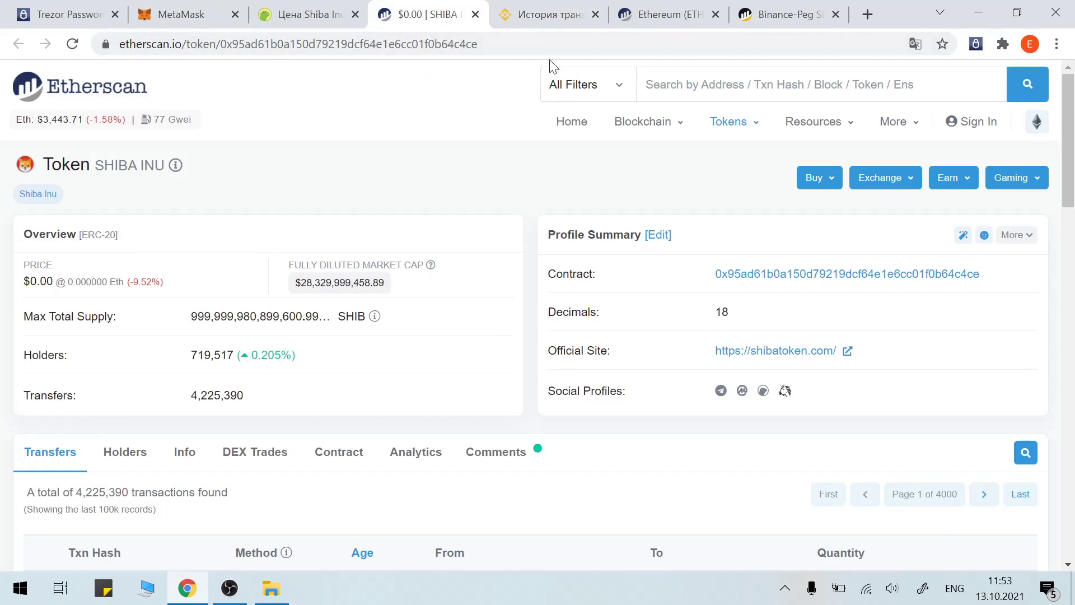
pyautogui.click(783, 16)
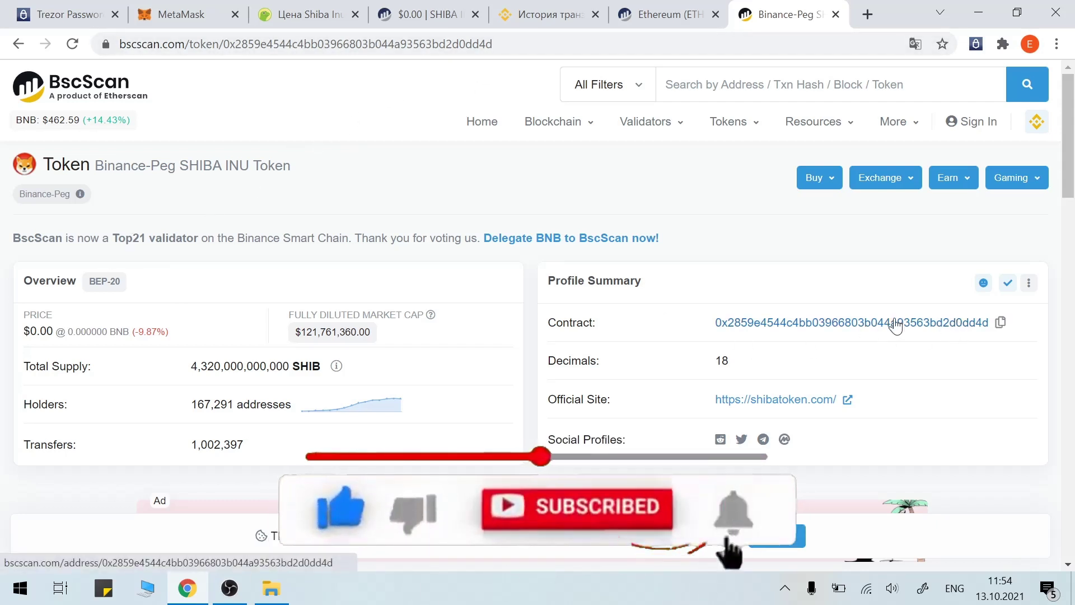
pyautogui.moveTo(90, 282); pyautogui.dragTo(120, 281)
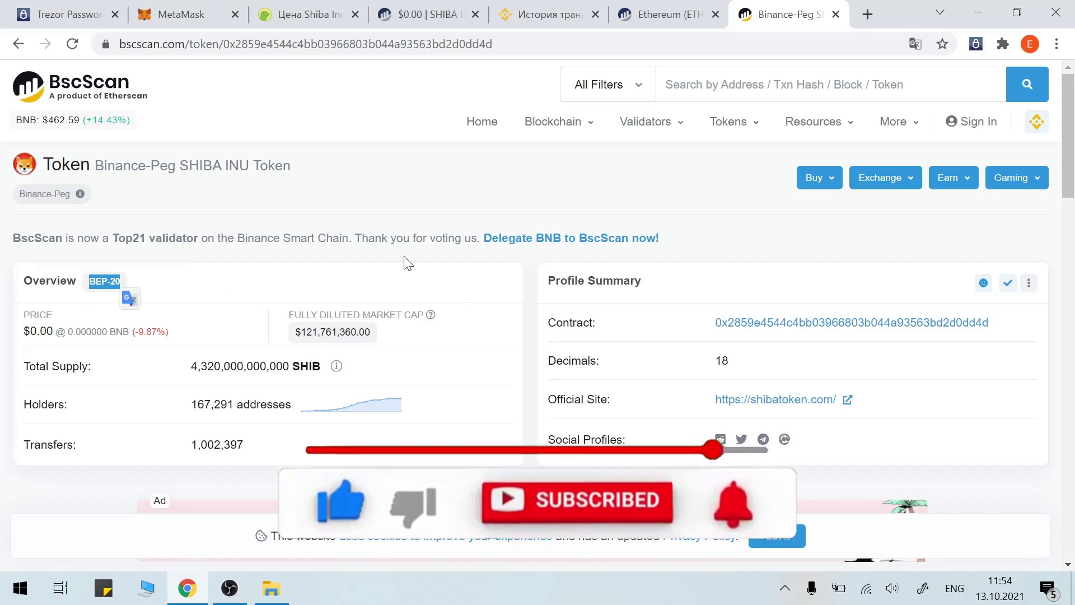
pyautogui.click(433, 17)
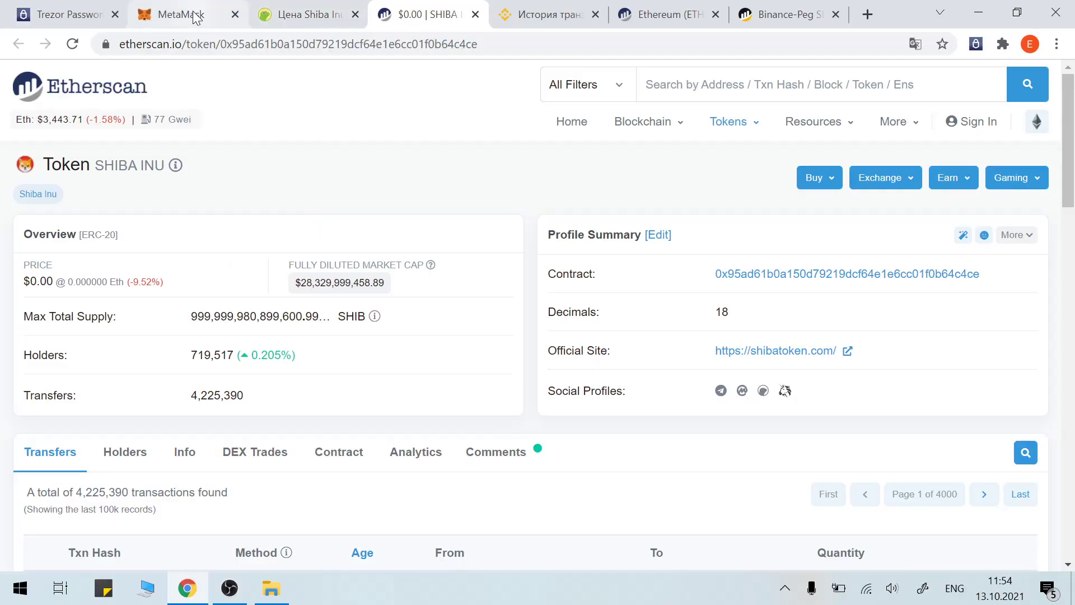
pyautogui.click(196, 16)
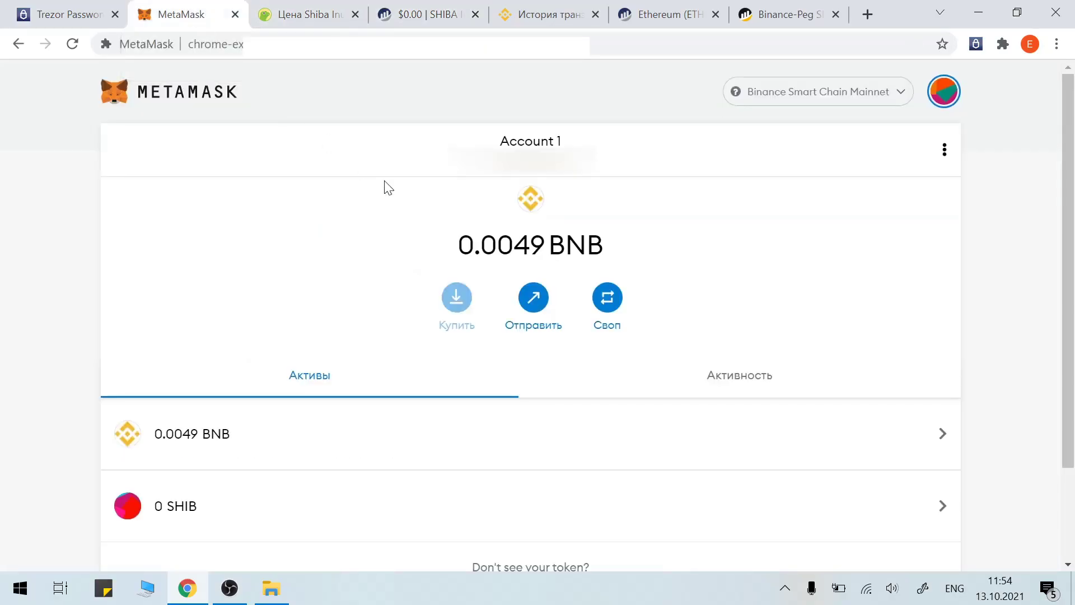